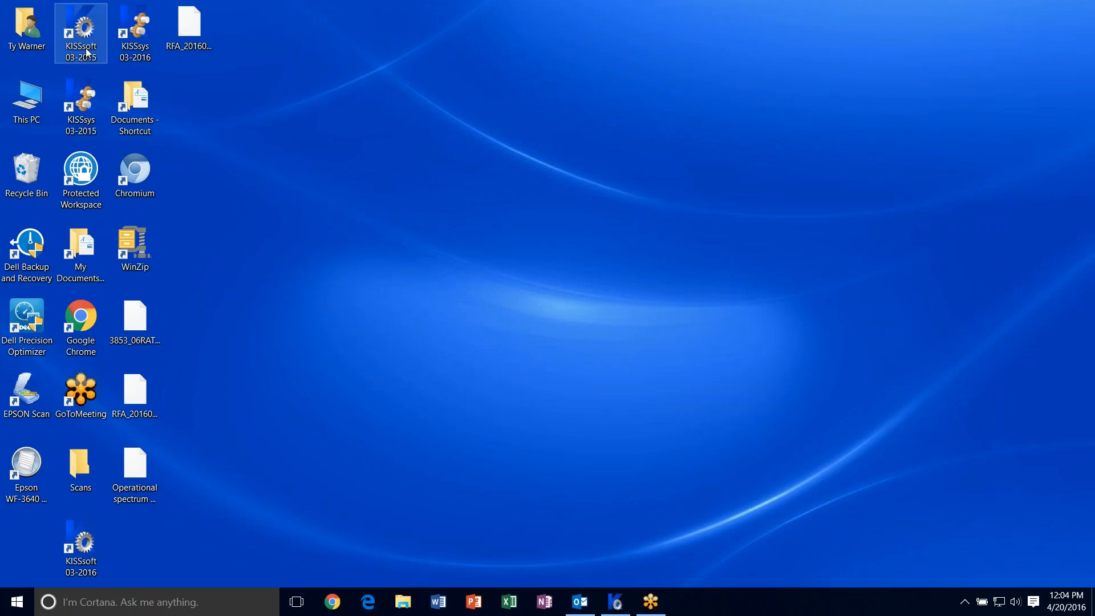
Start KISSsoft 03-2015 with administrator rights and maximize its window.
double_click(86, 53)
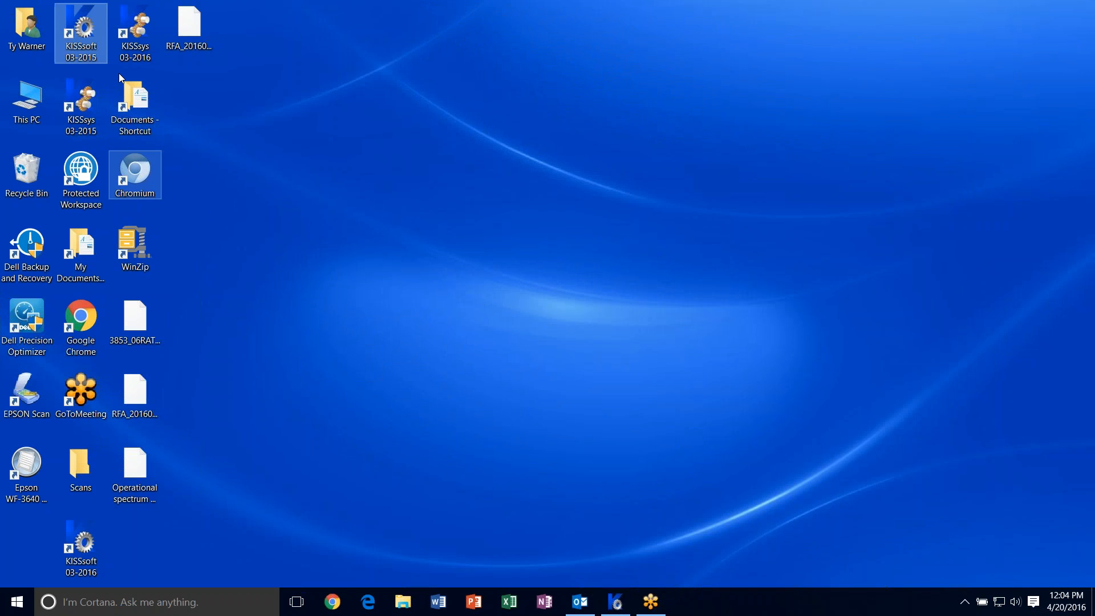
right_click(70, 26)
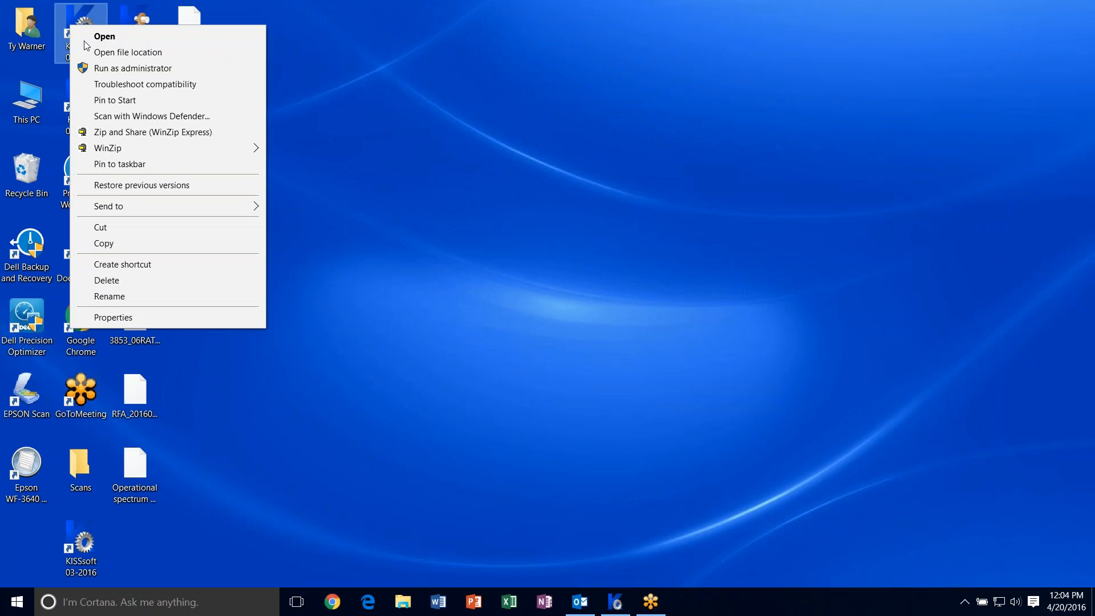
click(123, 71)
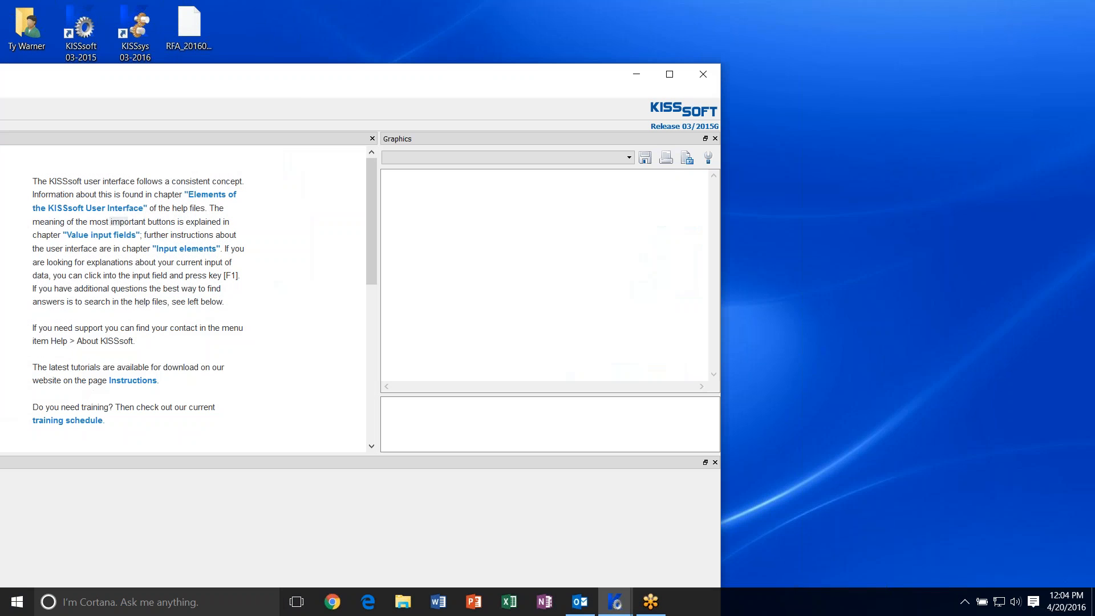
click(670, 74)
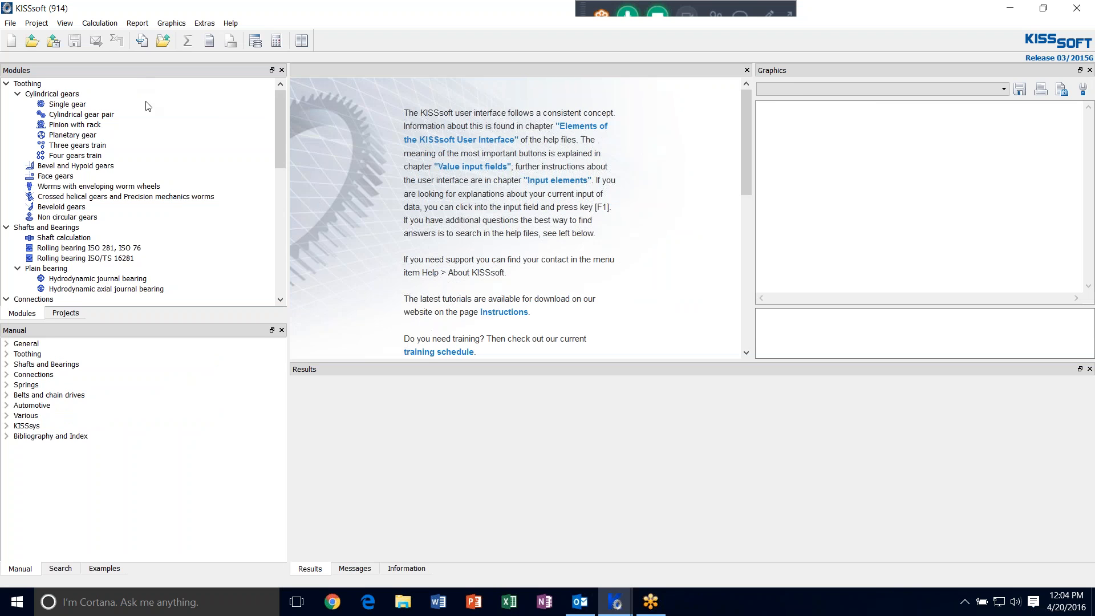
Start a shaft calculation and load the recent file Sahft1bearing.W10.
double_click(74, 238)
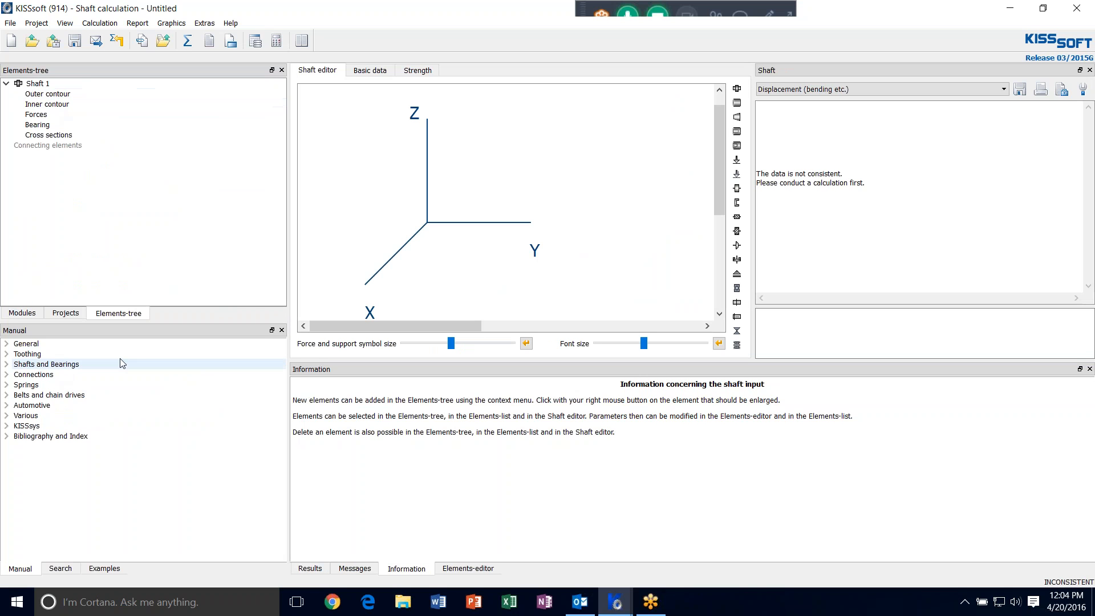
click(10, 23)
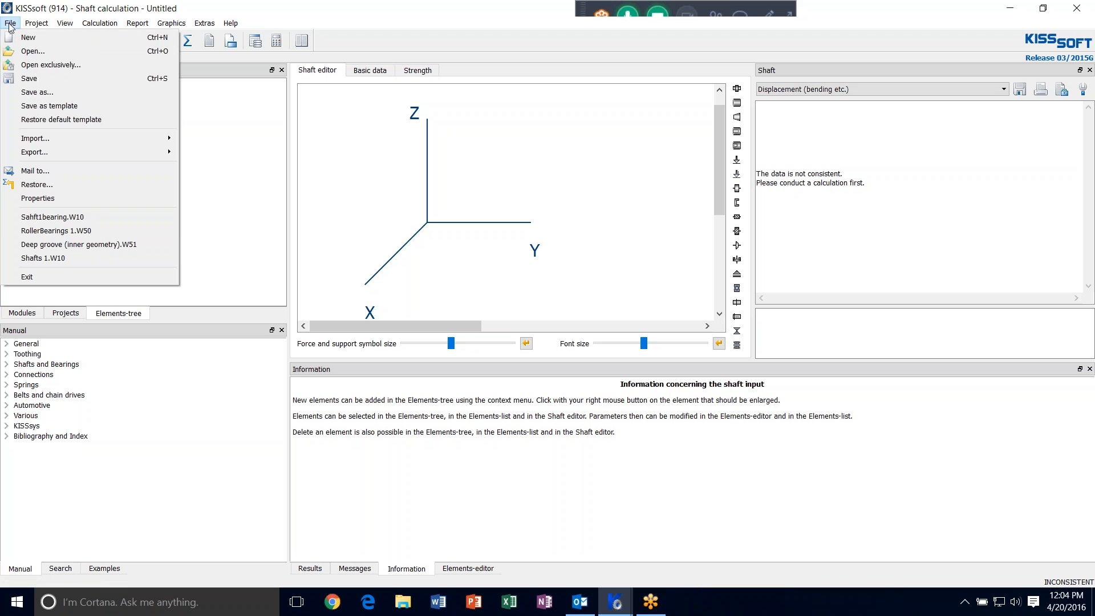
click(49, 222)
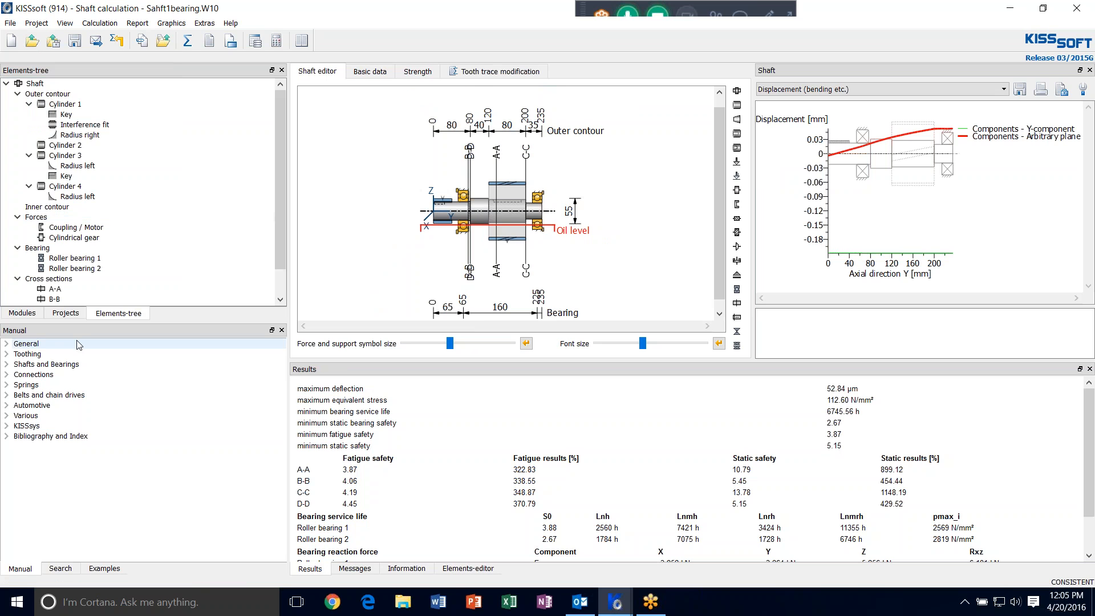
Change the bearing type label of Roller bearing 2 to FAG 6307 (d=35mm, D=80mm, B=21mm).
scroll(677, 257, up, 3)
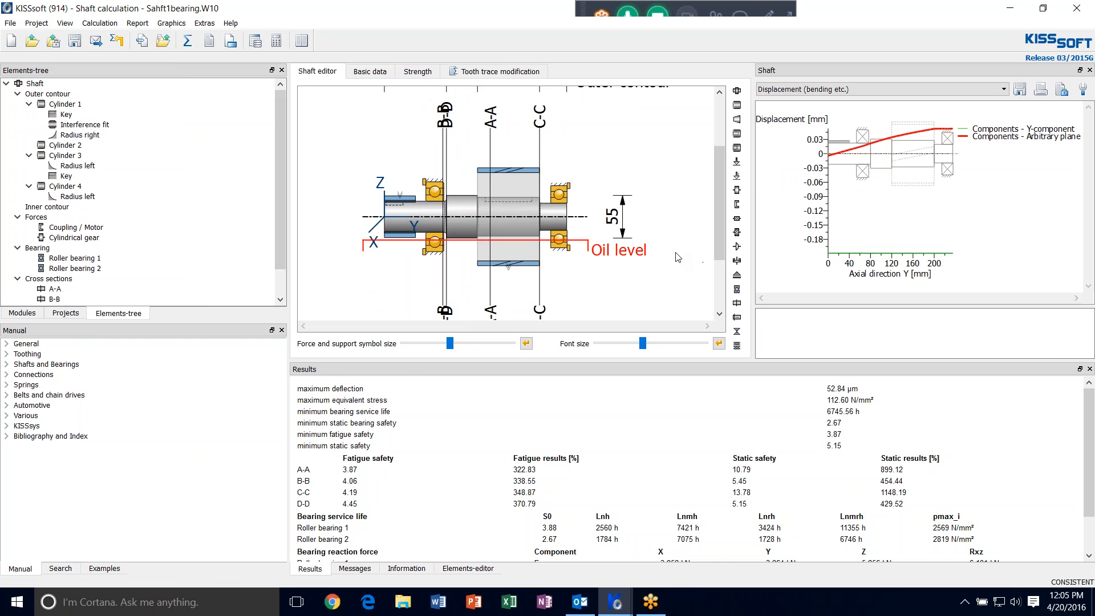
click(561, 199)
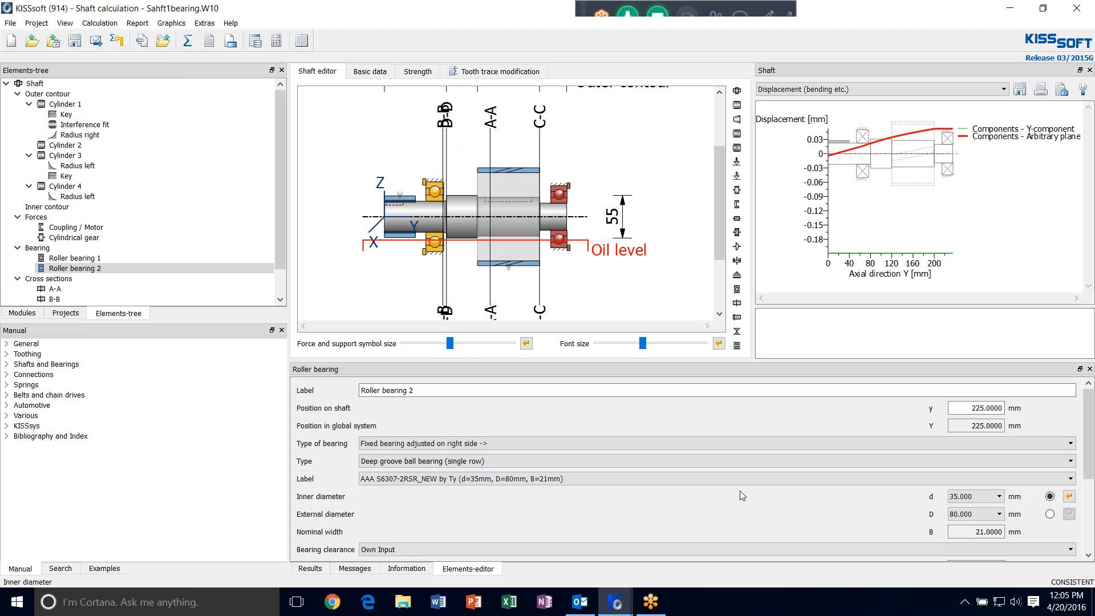
click(726, 480)
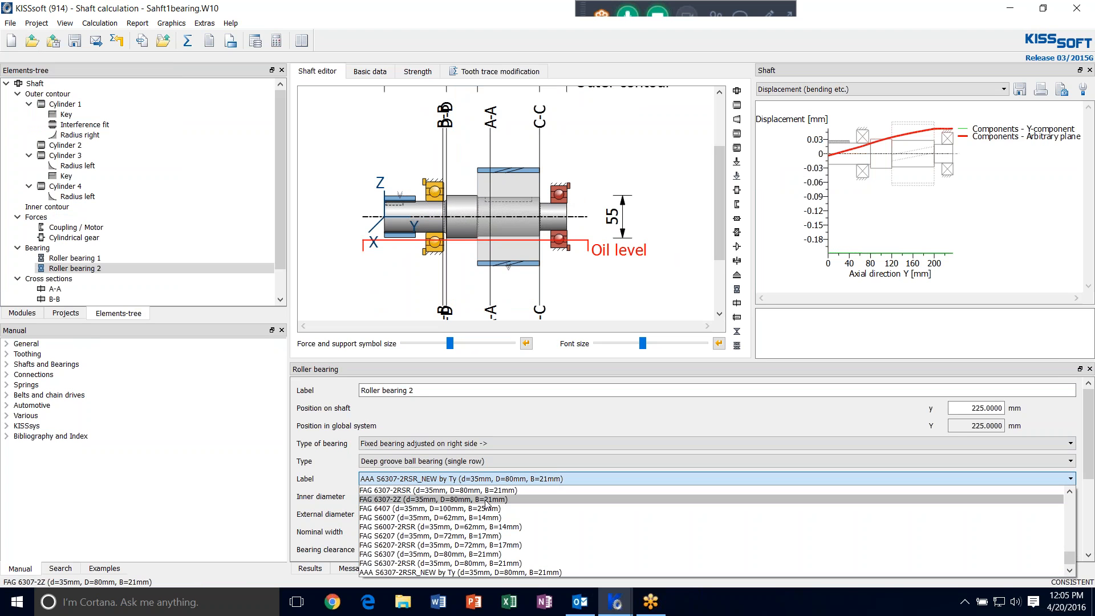
click(497, 501)
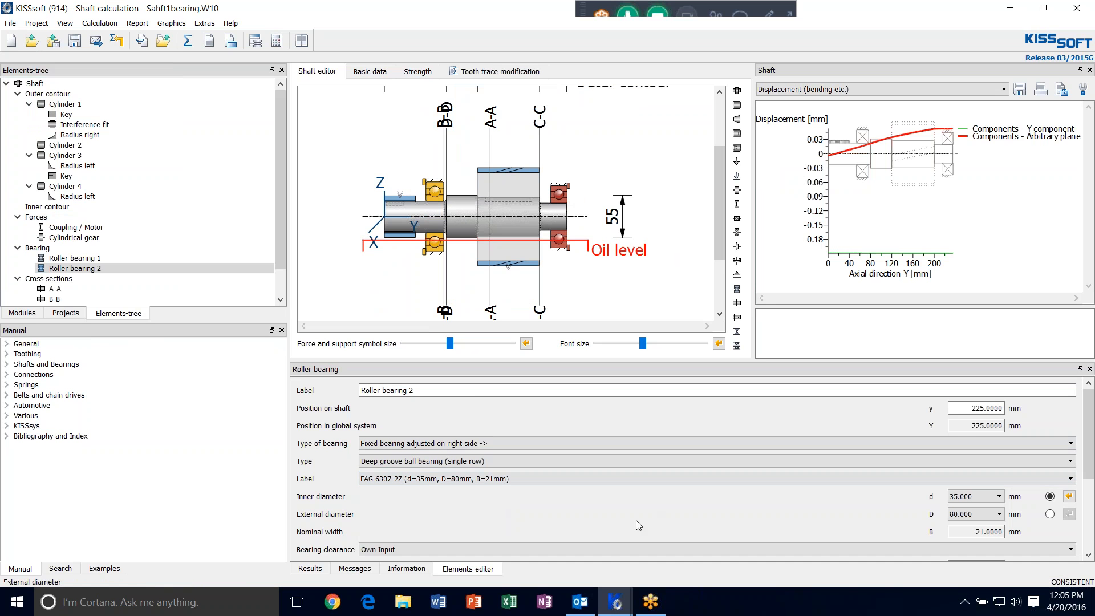
click(411, 483)
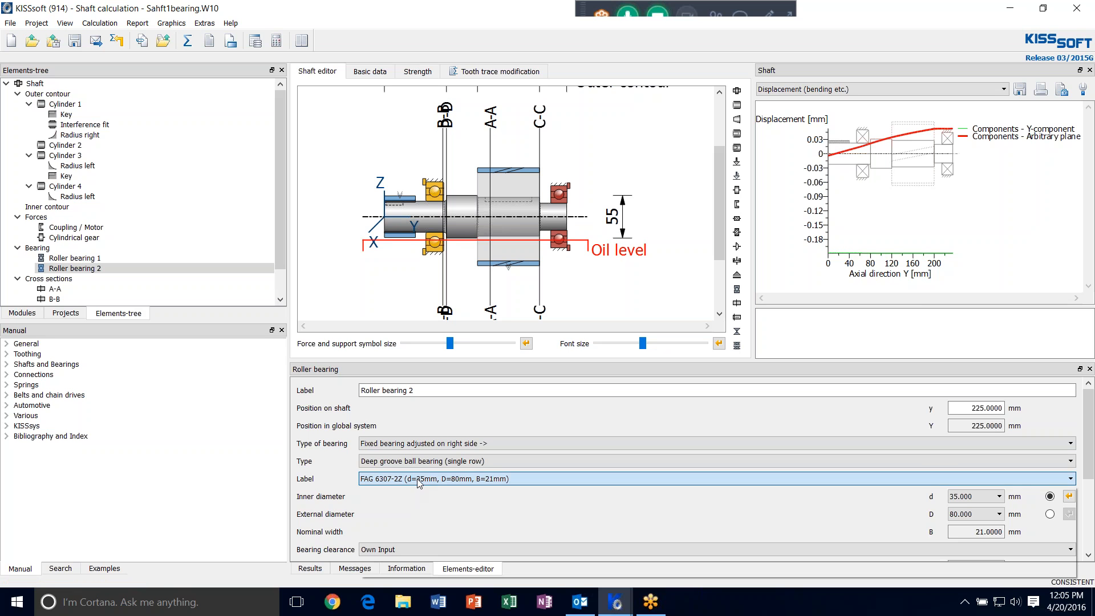
scroll(454, 502, up, 1)
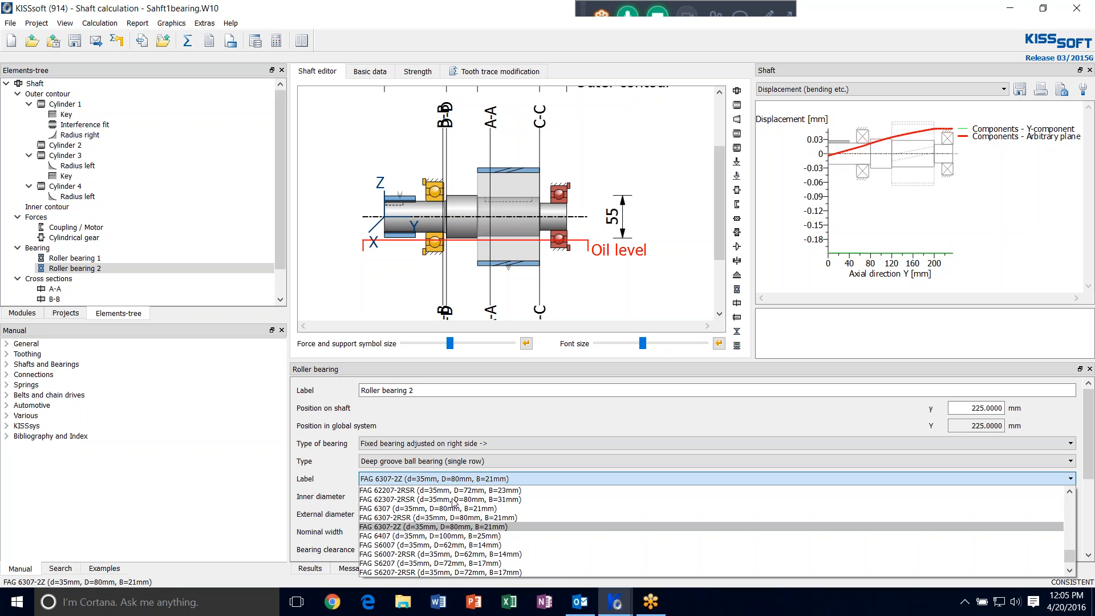
click(436, 510)
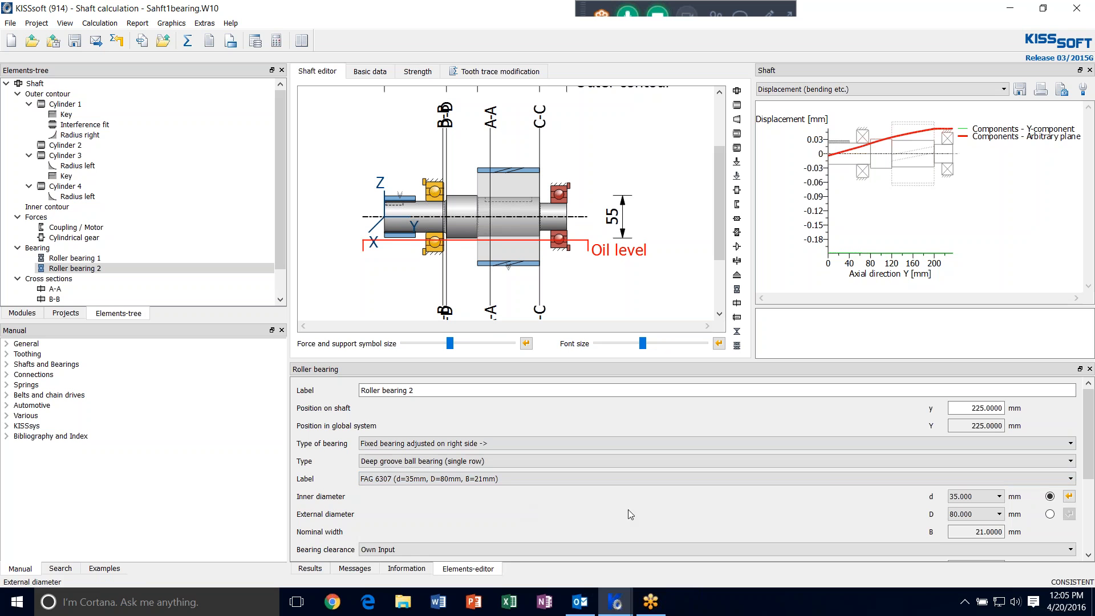
Recalculate the shaft with the changed bearing and save the calculation file.
click(72, 43)
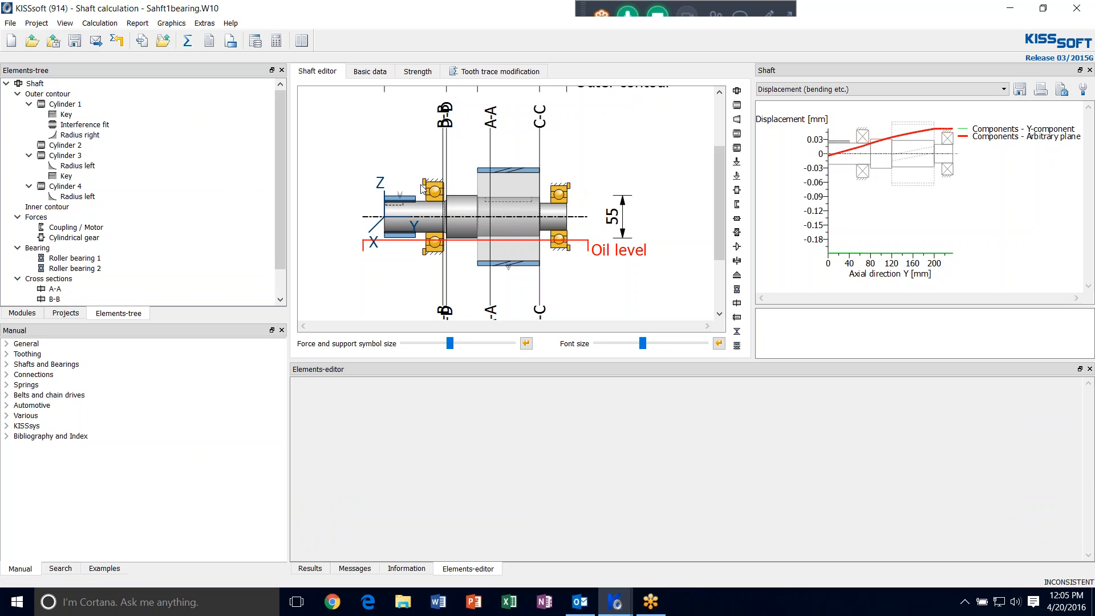
click(515, 177)
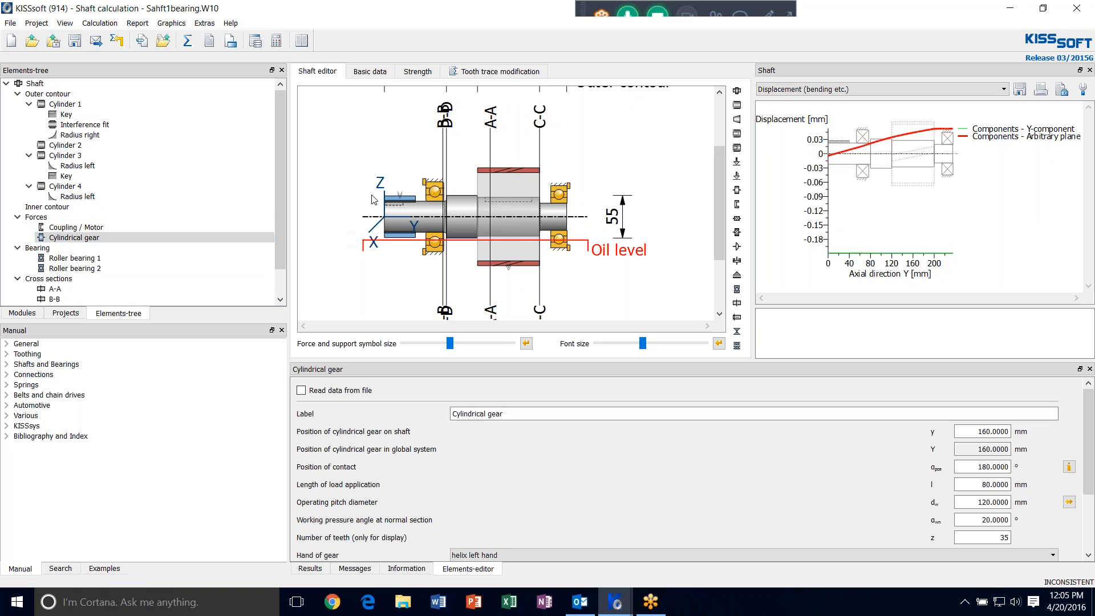
click(345, 280)
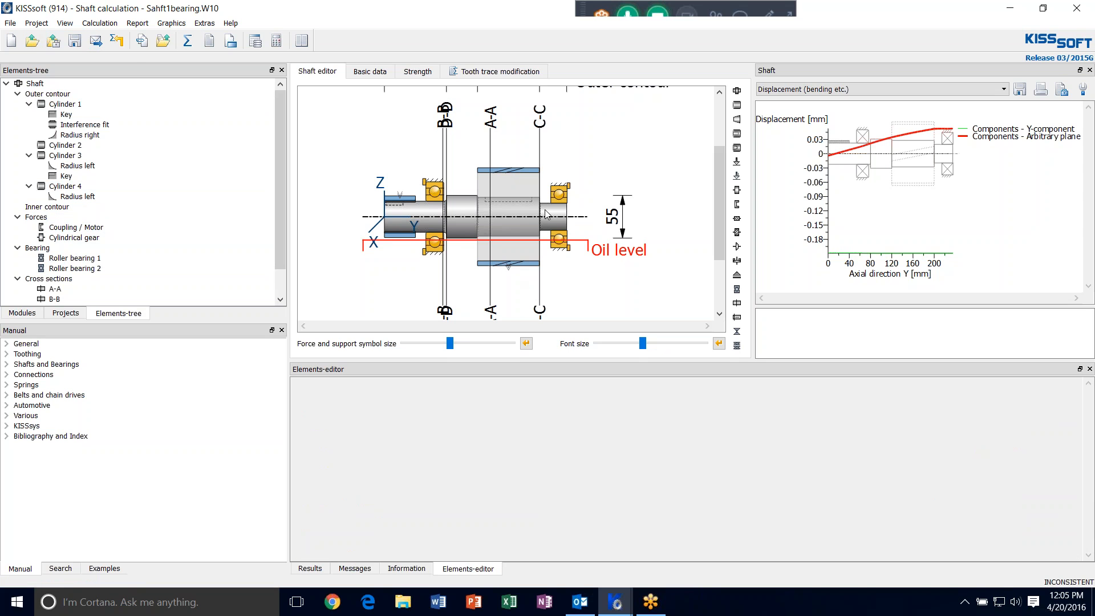
click(188, 41)
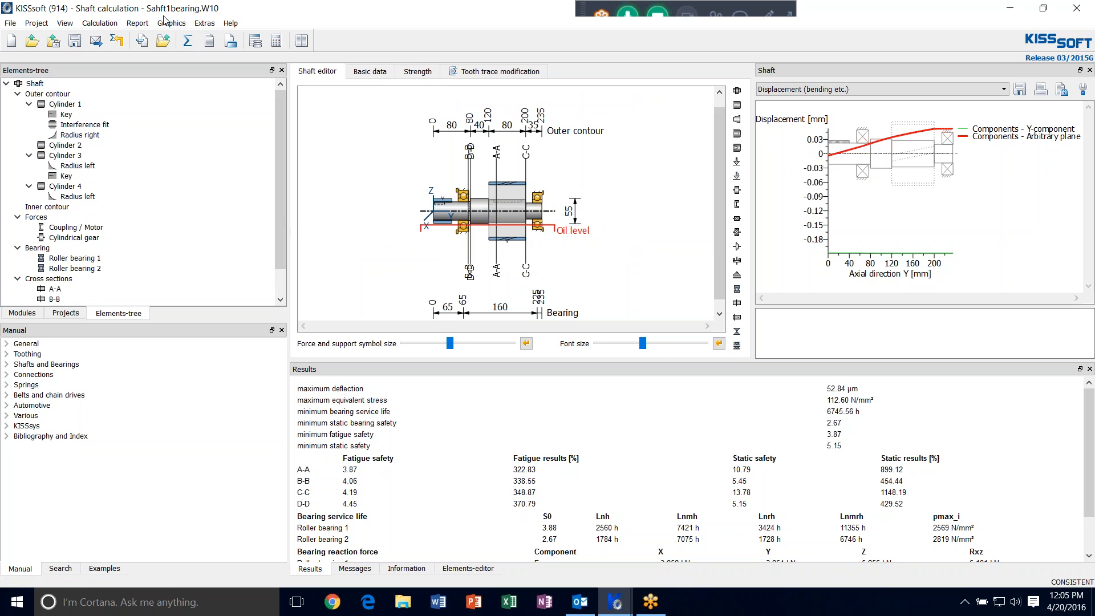
click(77, 41)
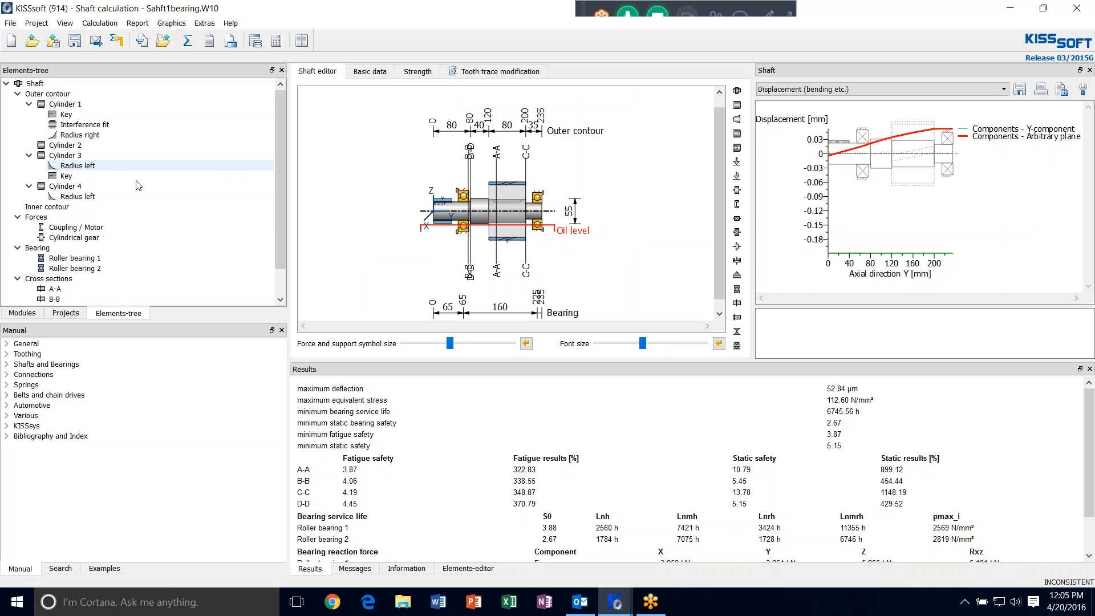
Open the Rolling bearing ISO/TS 16281 calculation, enable its file interface and link it to Sahft1bearing.W10.
click(22, 312)
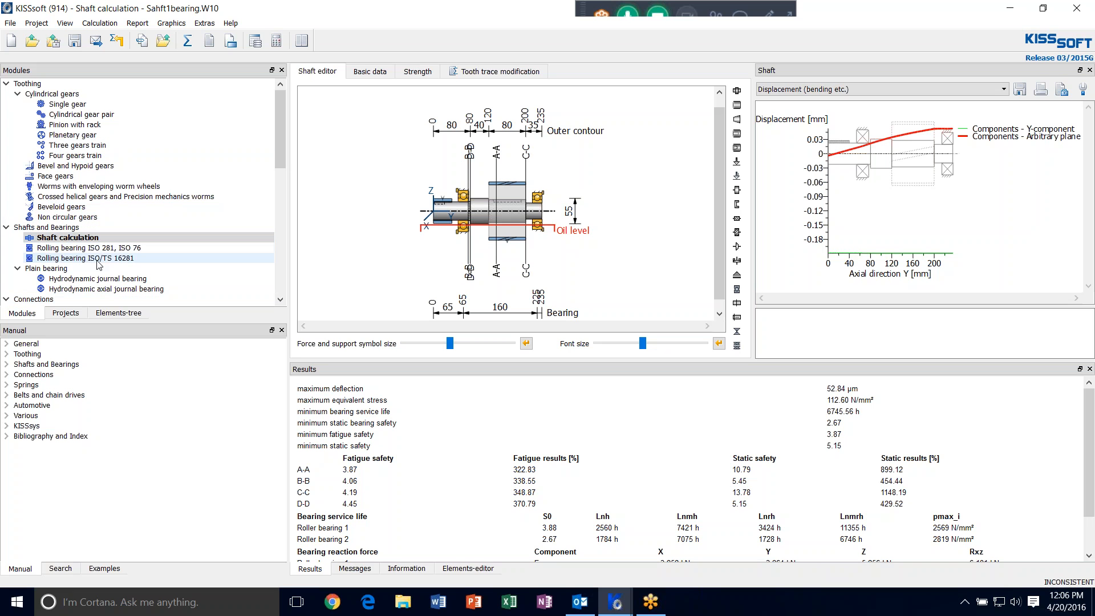
double_click(143, 258)
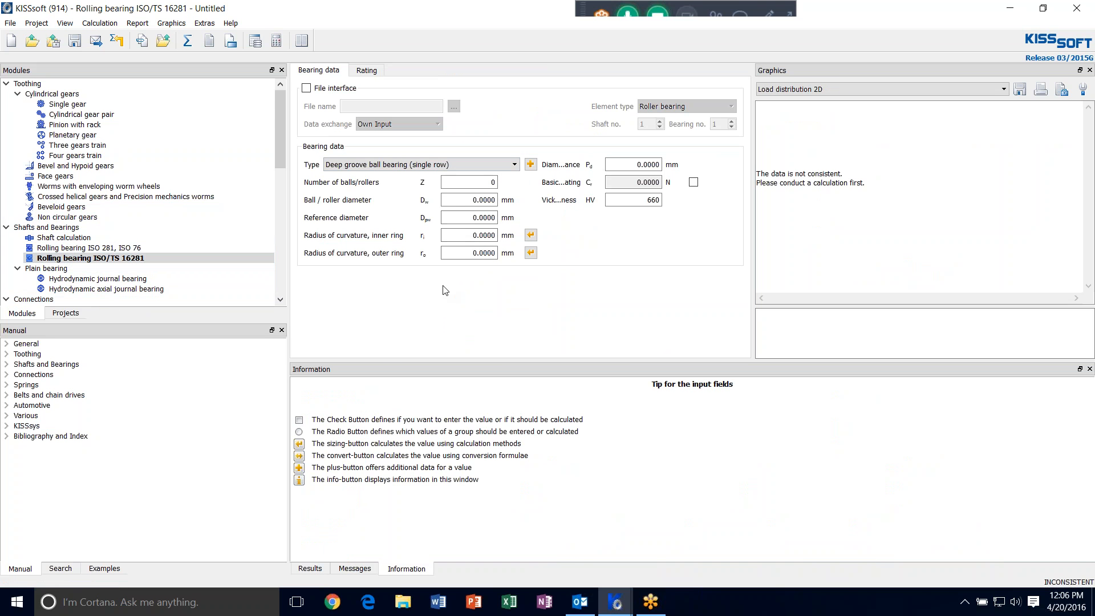
click(307, 90)
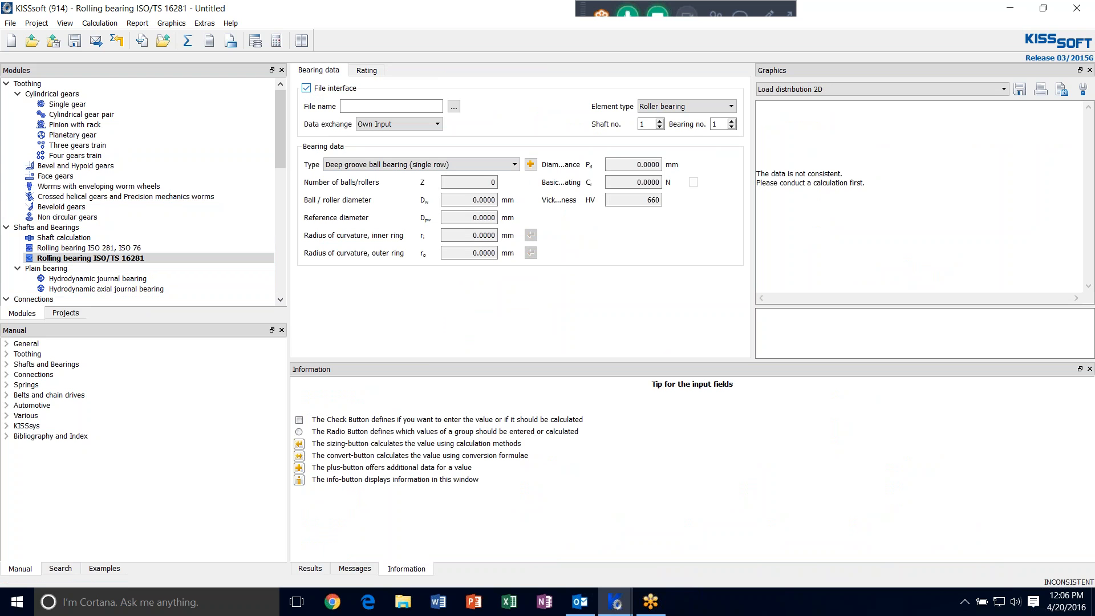
click(454, 106)
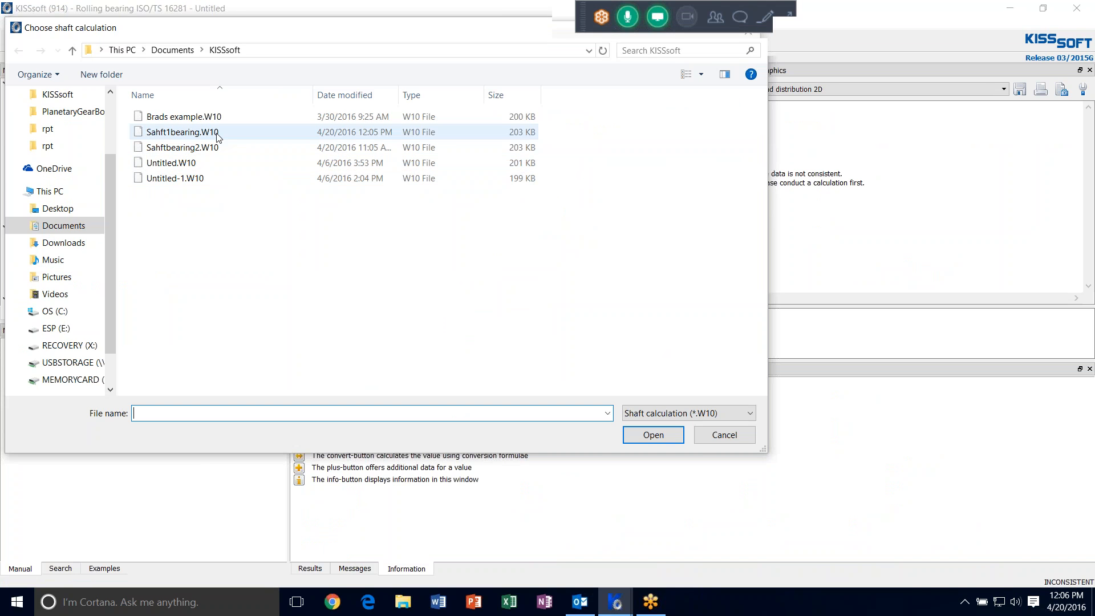
click(218, 137)
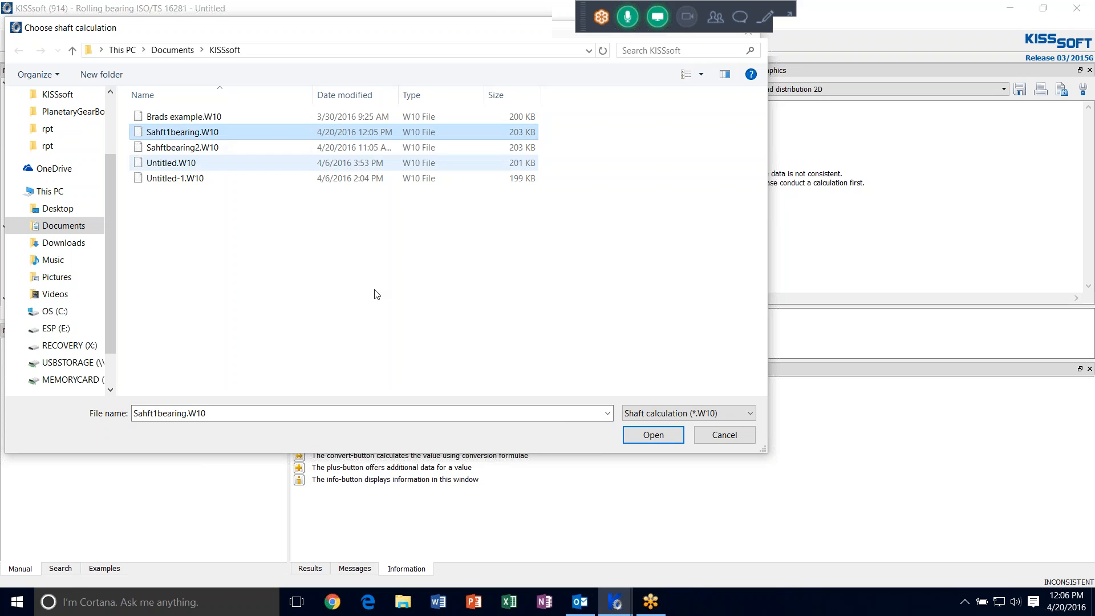
click(654, 435)
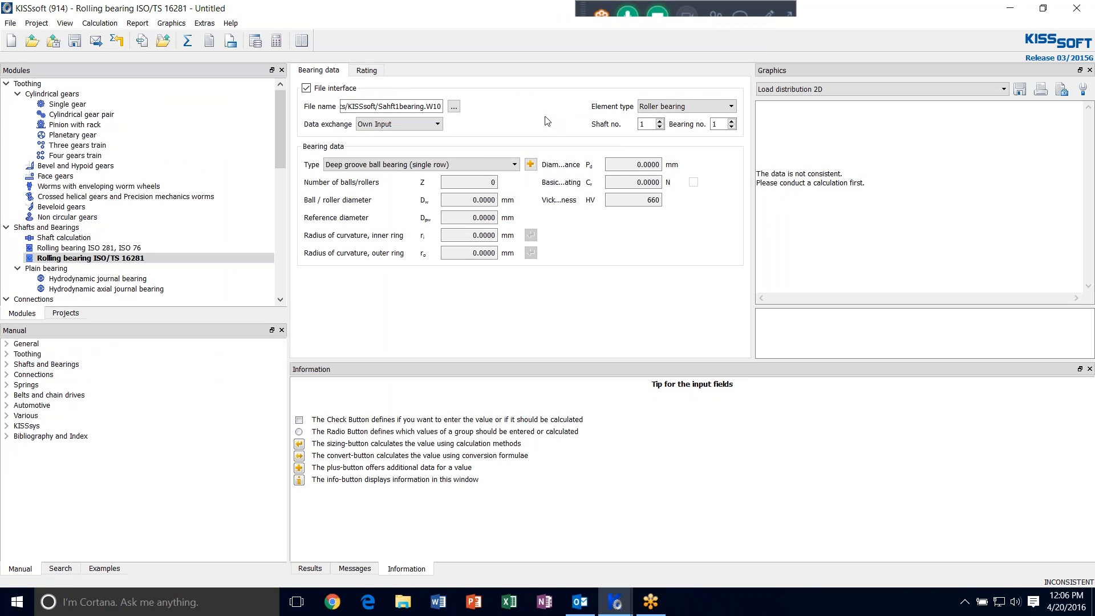
Calculate bearing no. 2 of the linked shaft with data exchange set to Bearing load, and review its rating forces and moments.
click(439, 127)
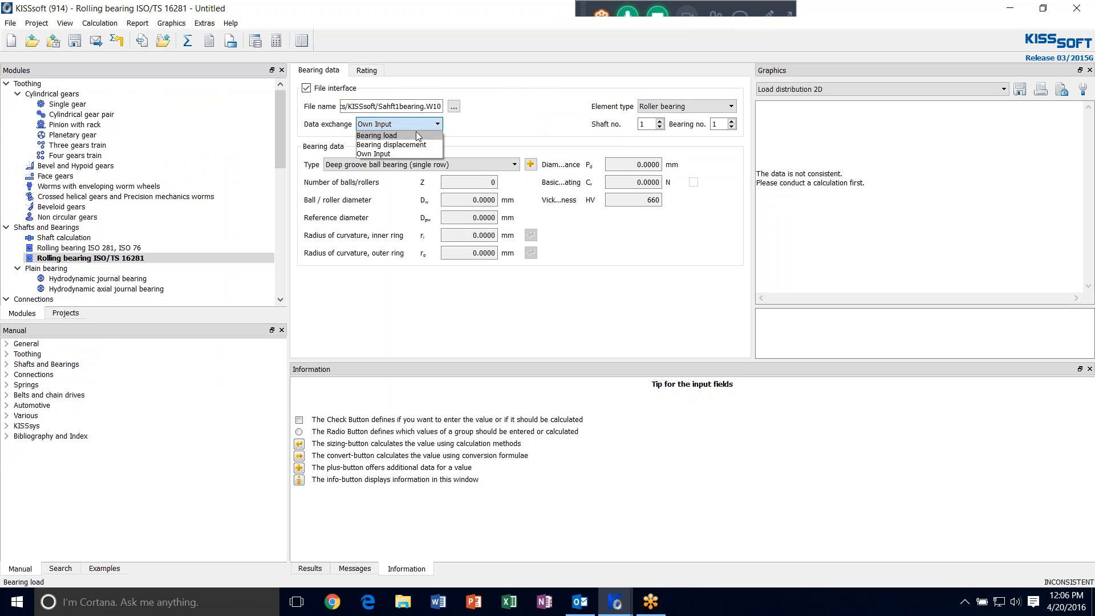
click(410, 135)
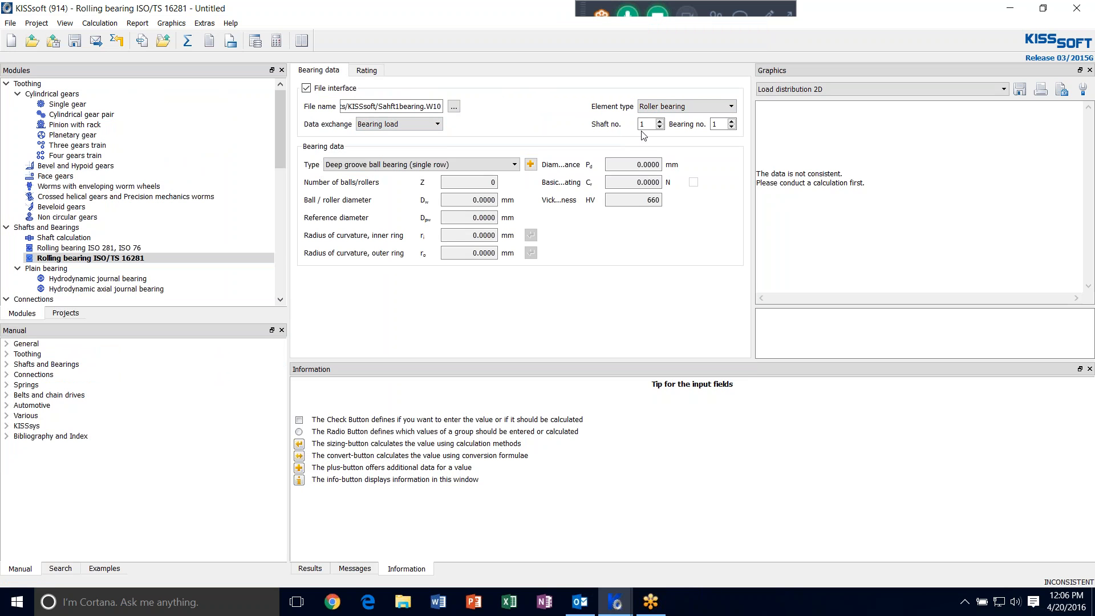
click(732, 122)
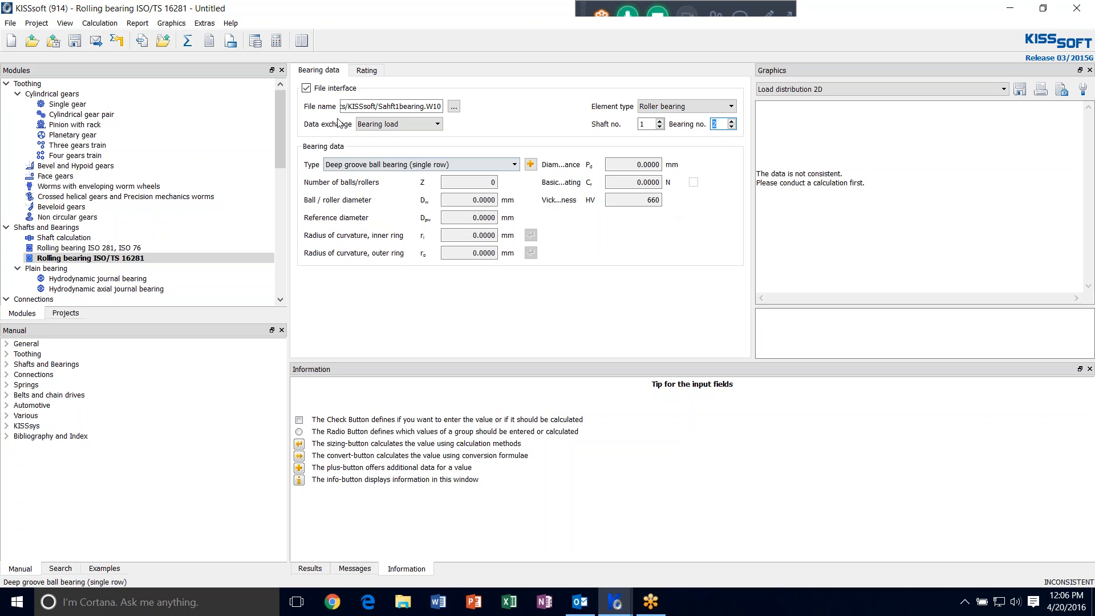
click(194, 46)
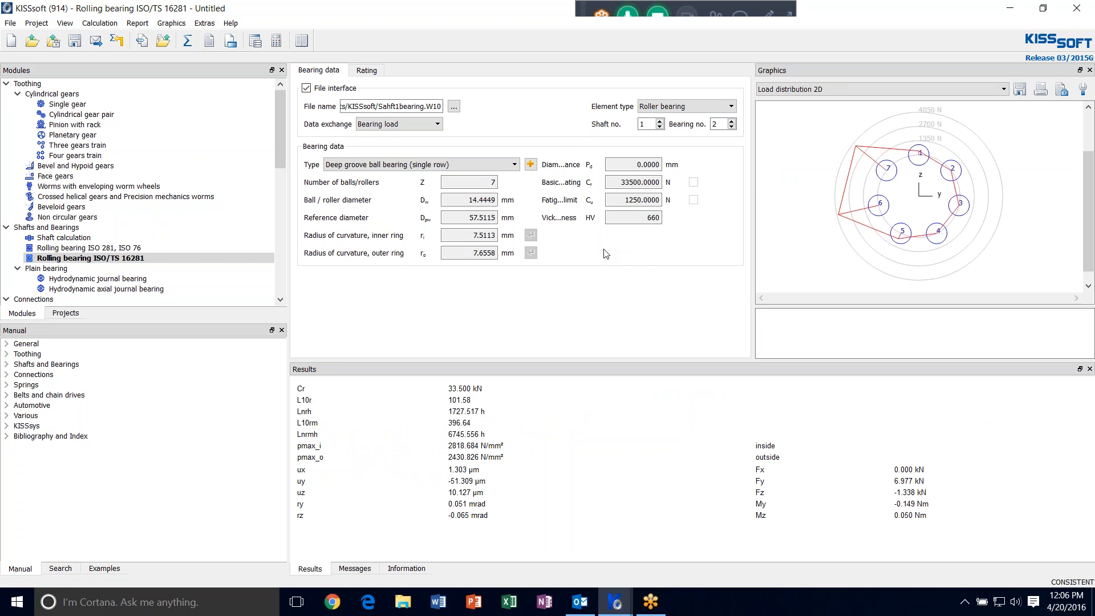
click(365, 71)
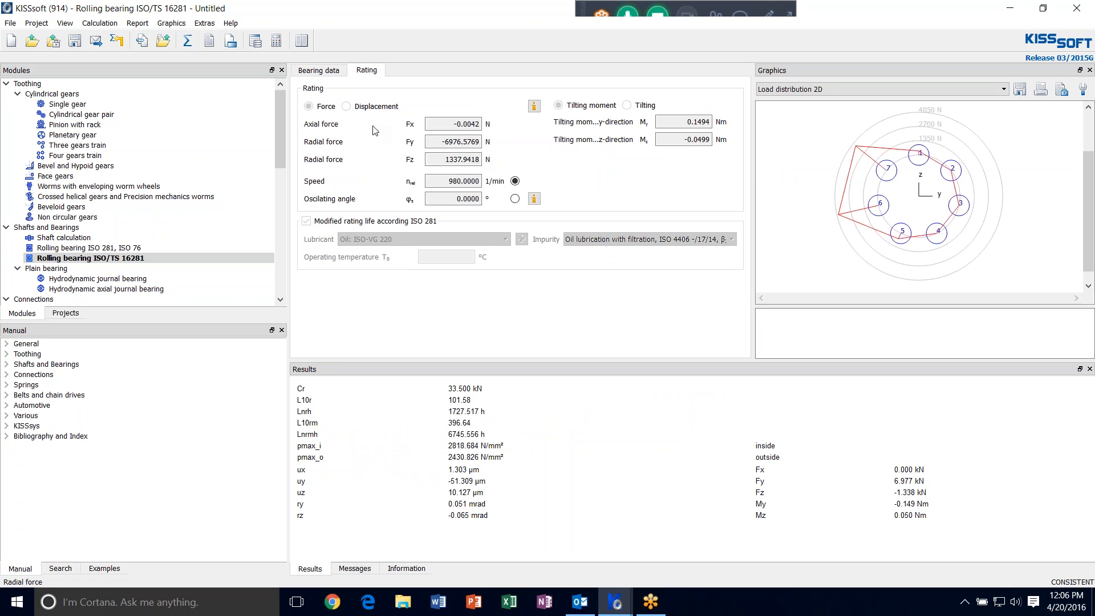
click(320, 70)
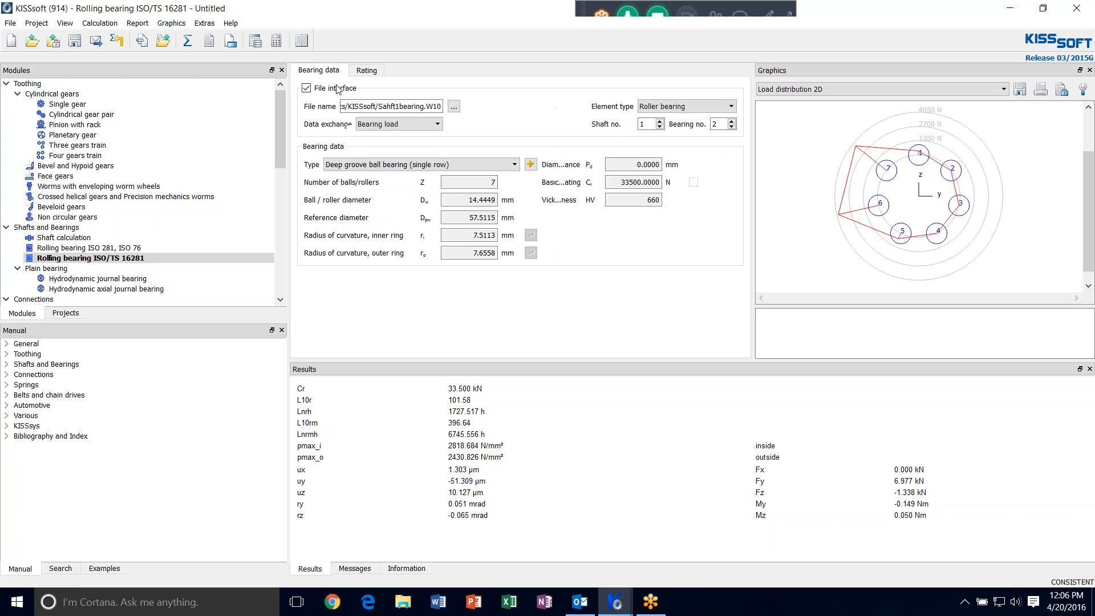
Switch the data exchange to Bearing displacement and review the displacement and tilting values in the rating data.
click(399, 124)
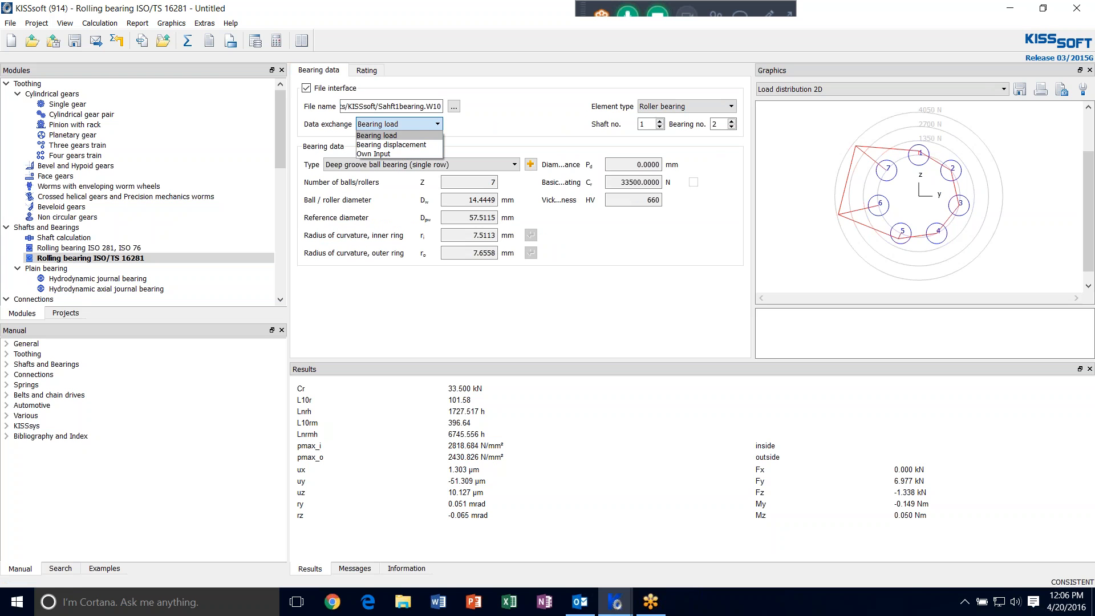
click(403, 146)
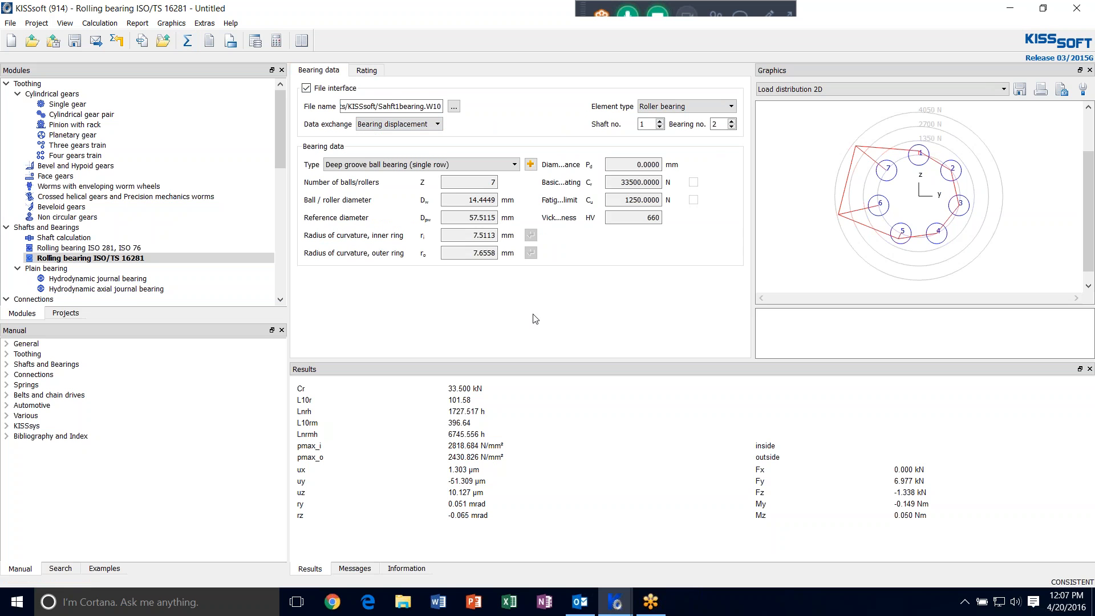
click(367, 71)
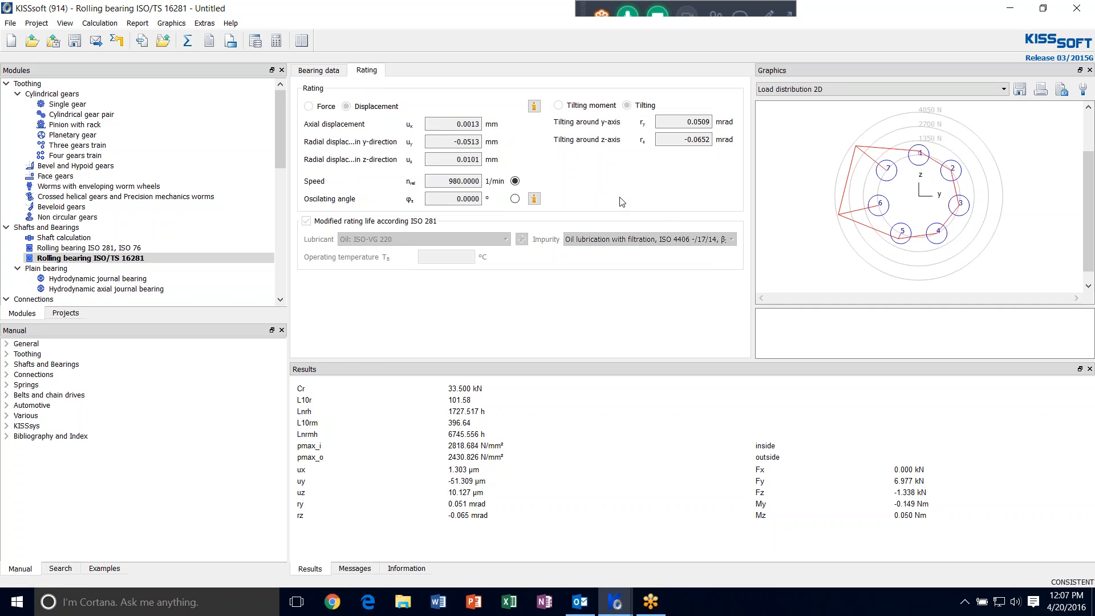
click(321, 71)
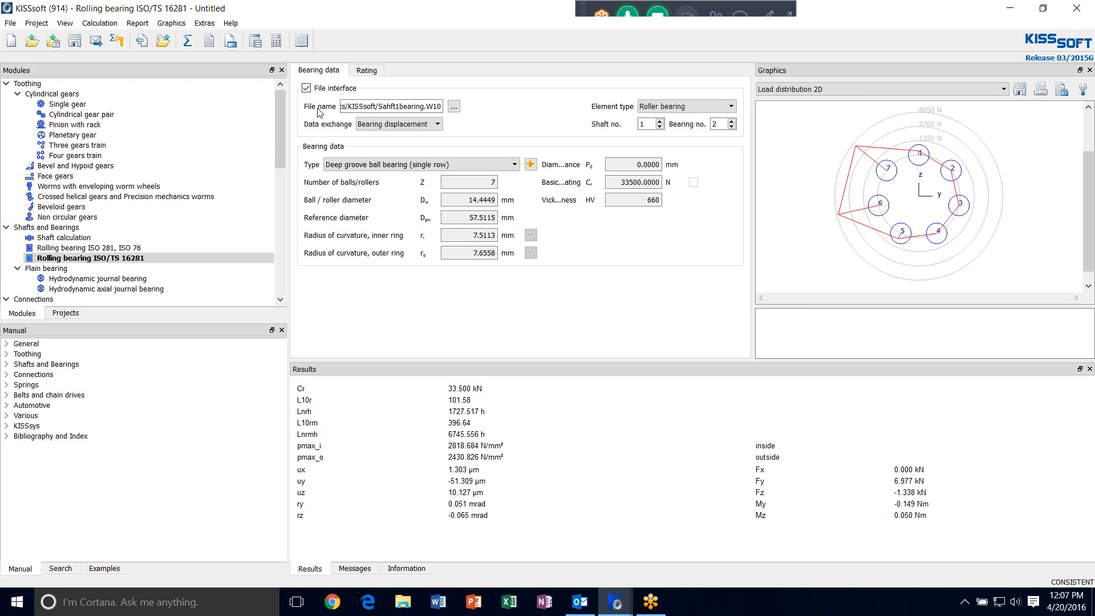
Disable the file interface and set the ball diameter to 14.4451 mm, inner ring curvature radius to 7.5123 mm and outer to 7.6563 mm.
click(307, 88)
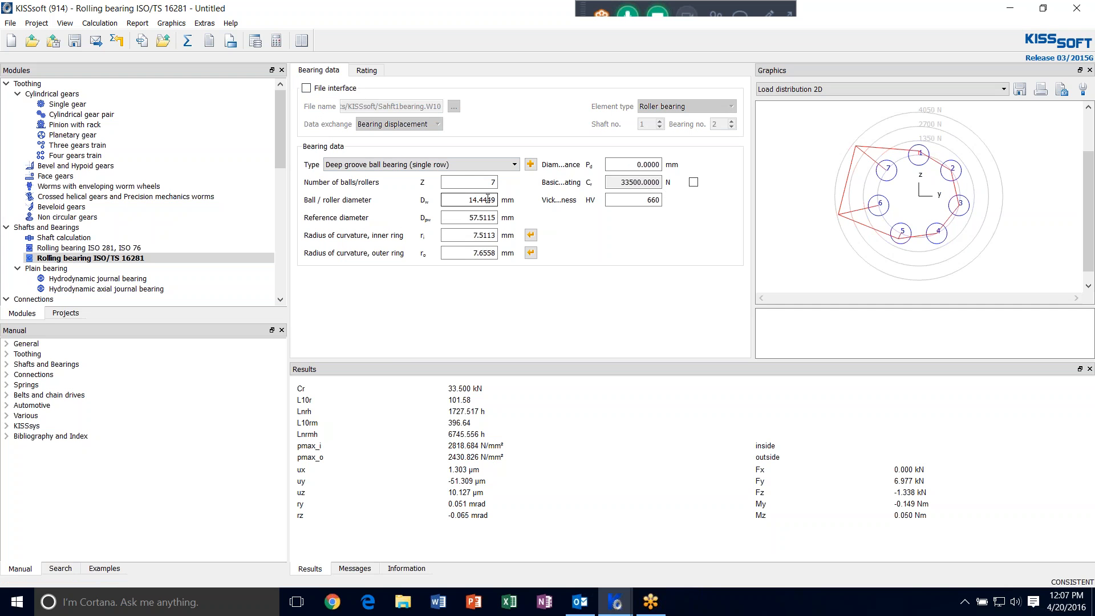
drag(499, 200, 488, 199)
text(51)
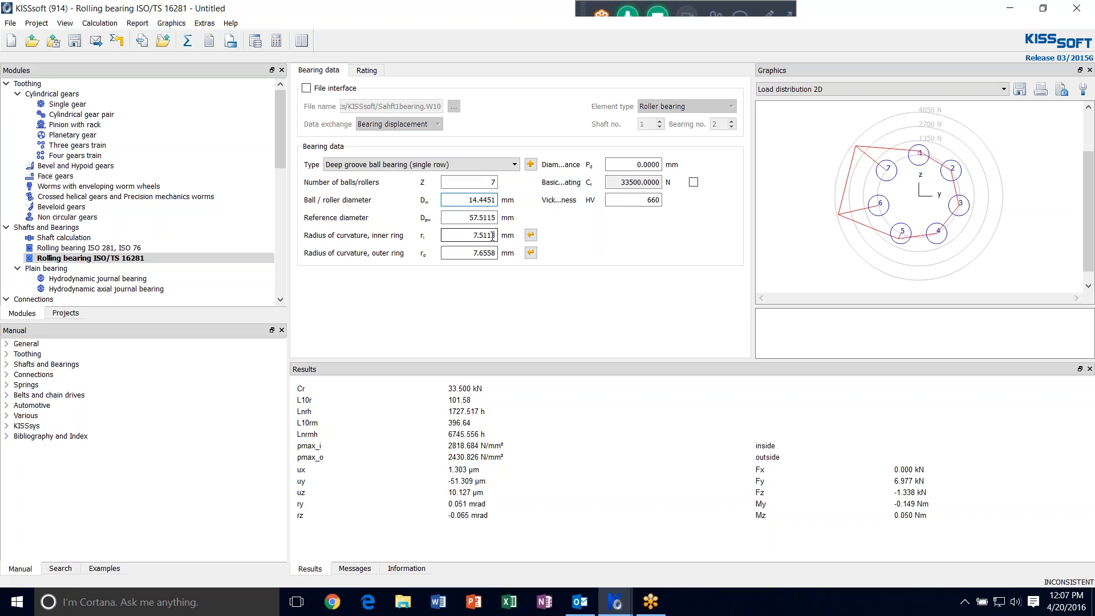
drag(488, 236, 496, 234)
text(23)
drag(488, 253, 484, 254)
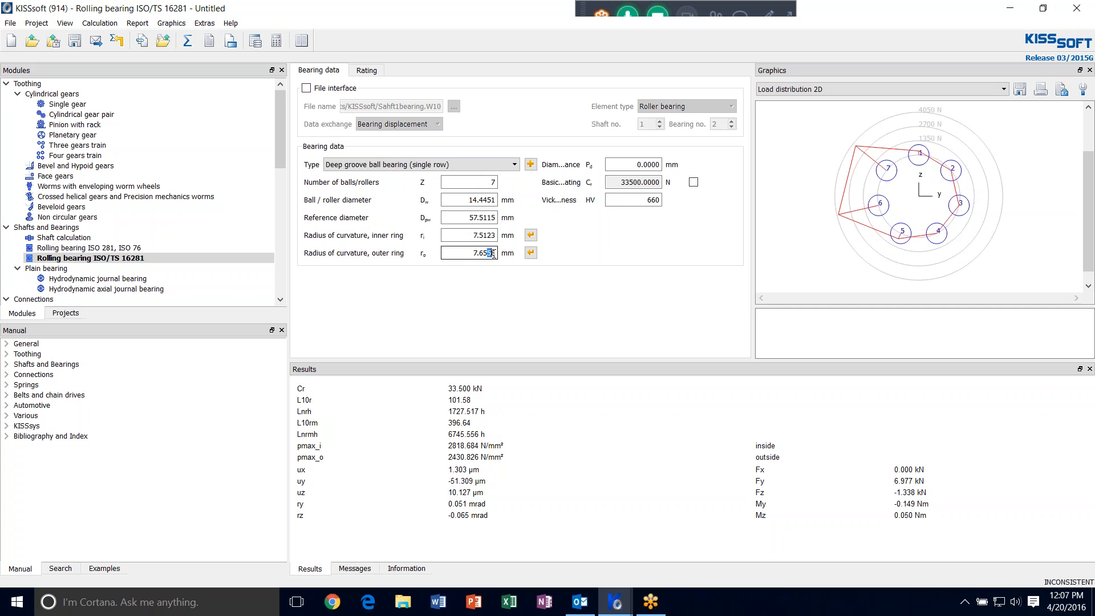
double_click(494, 252)
text(7.6563)
Try to calculate the modified bearing with the rating input switched to Force.
click(366, 70)
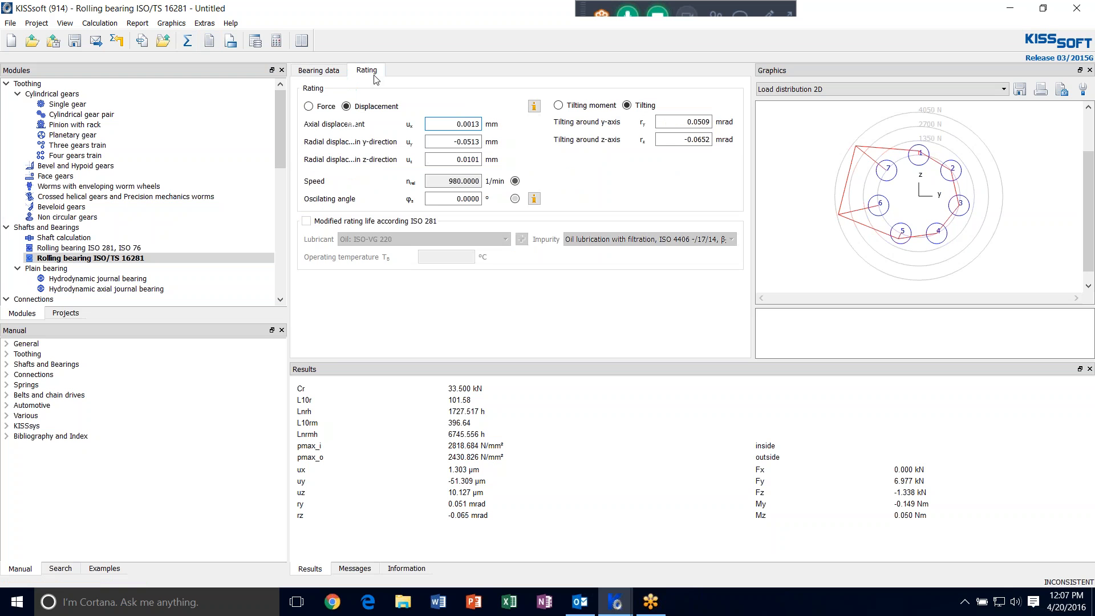
click(308, 106)
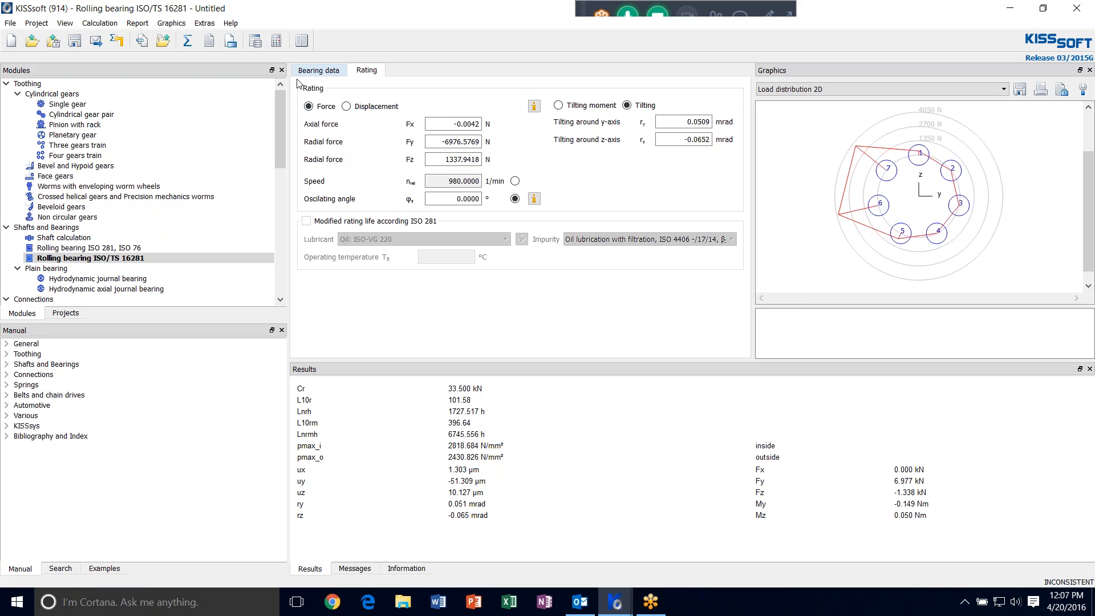
click(316, 70)
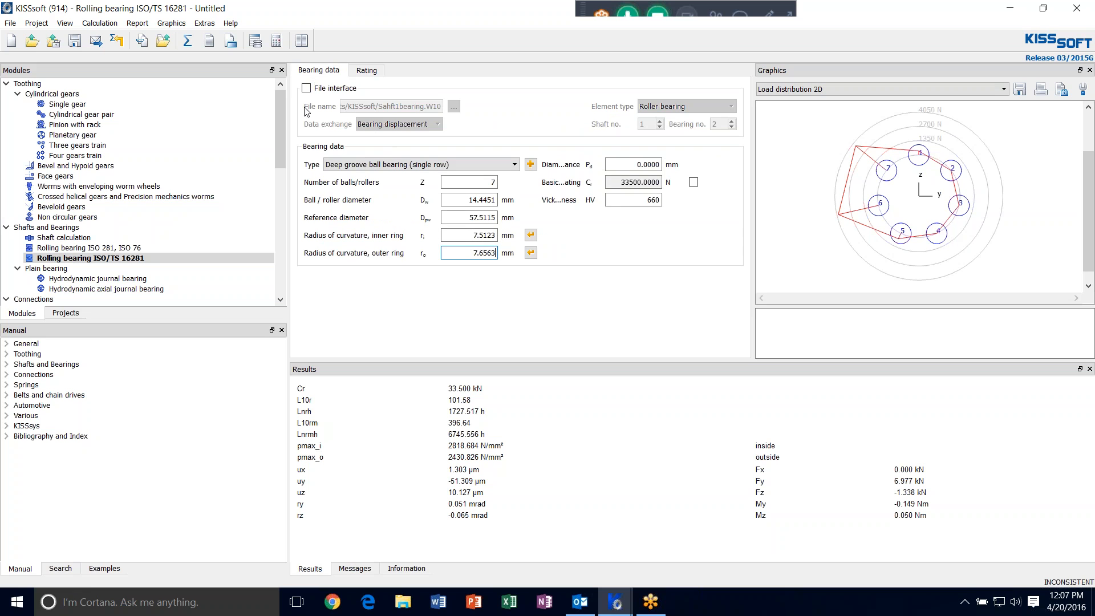
click(191, 44)
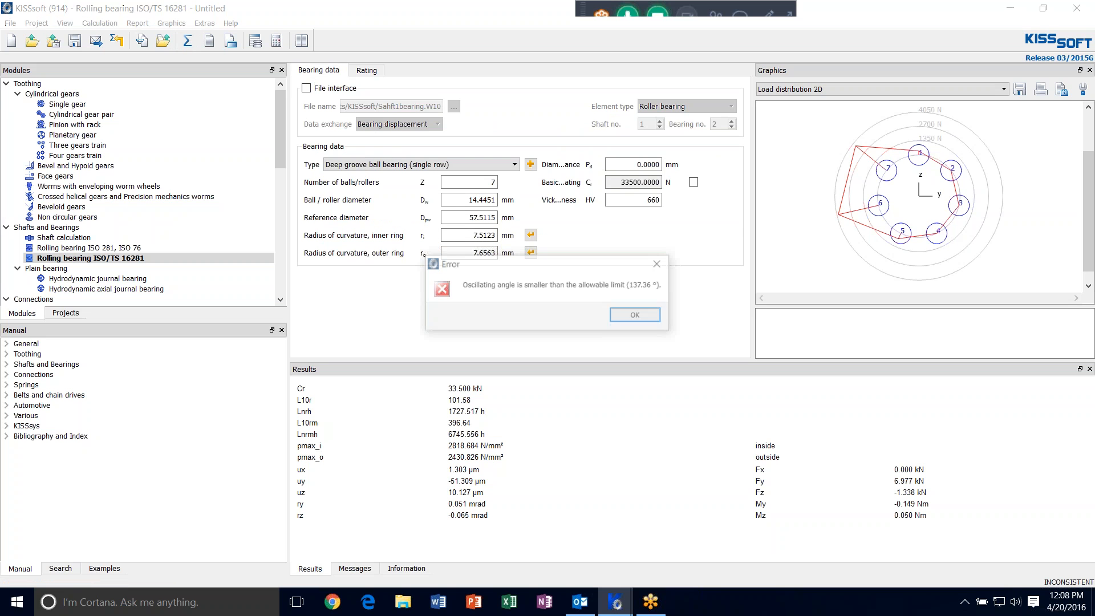
click(634, 324)
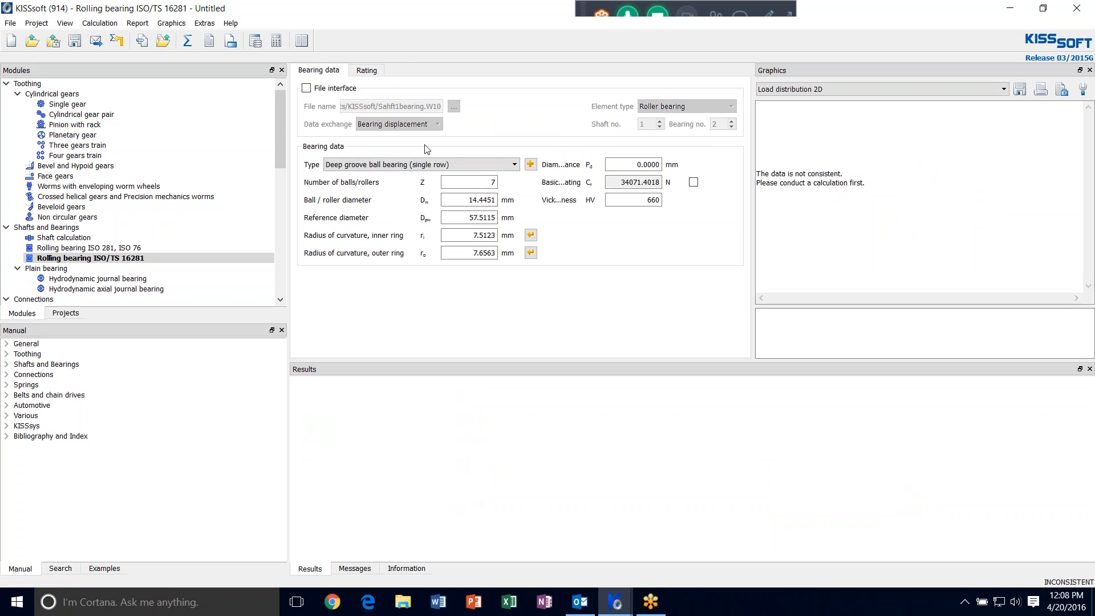
Consult the oscillating angle diagram, set the angle to 137.5° and recalculate the bearing with displacement input.
click(359, 72)
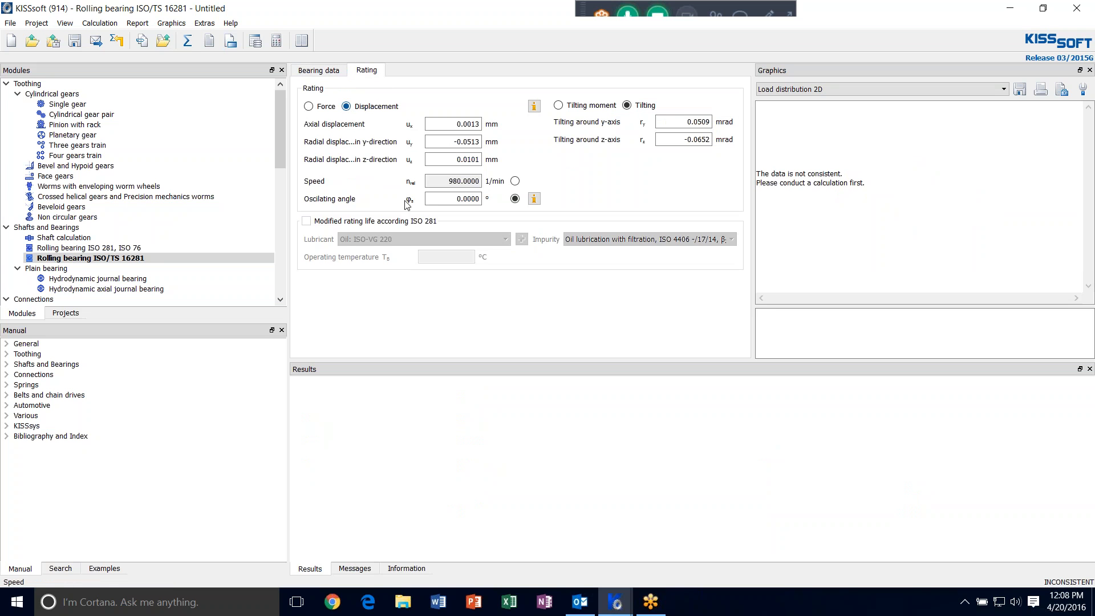
click(534, 199)
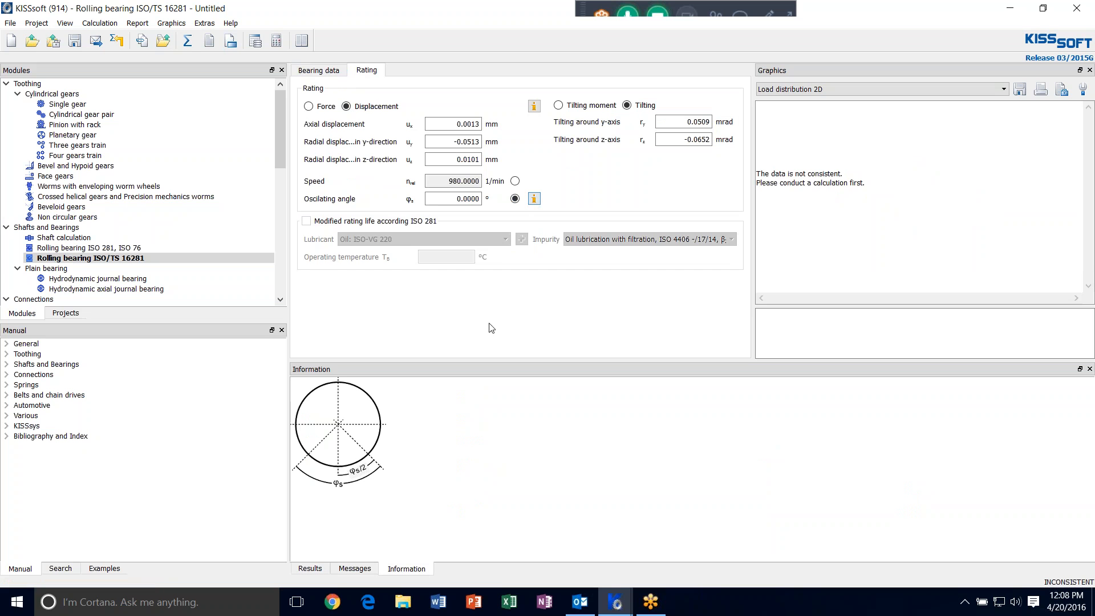
click(454, 200)
text(137.5)
key(F5)
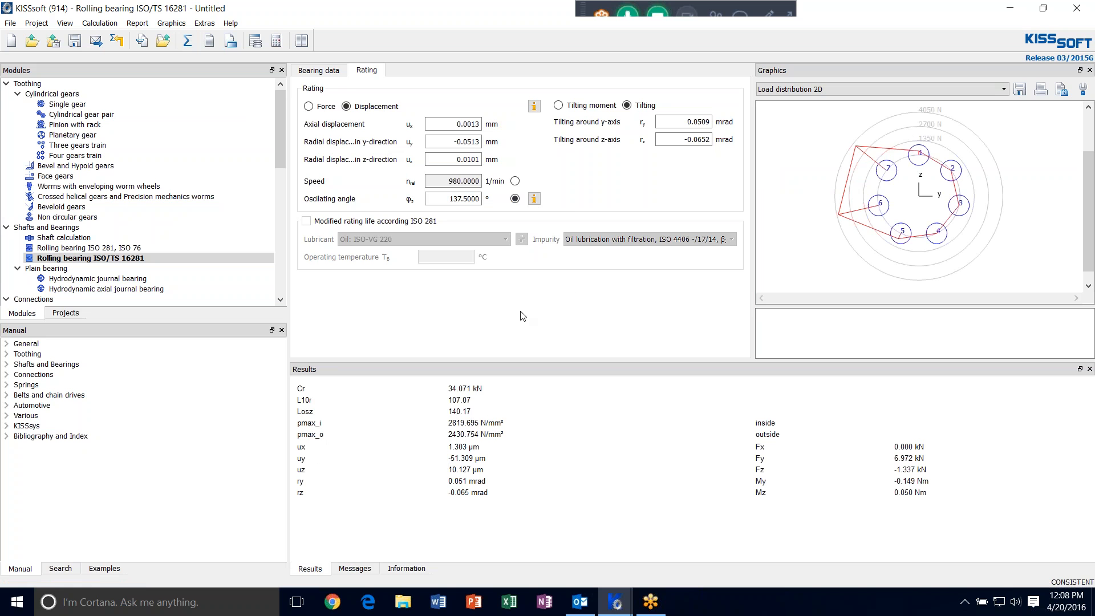
Open the database with write authorization and edit the Deep groove ball bearing (single row) table.
click(318, 70)
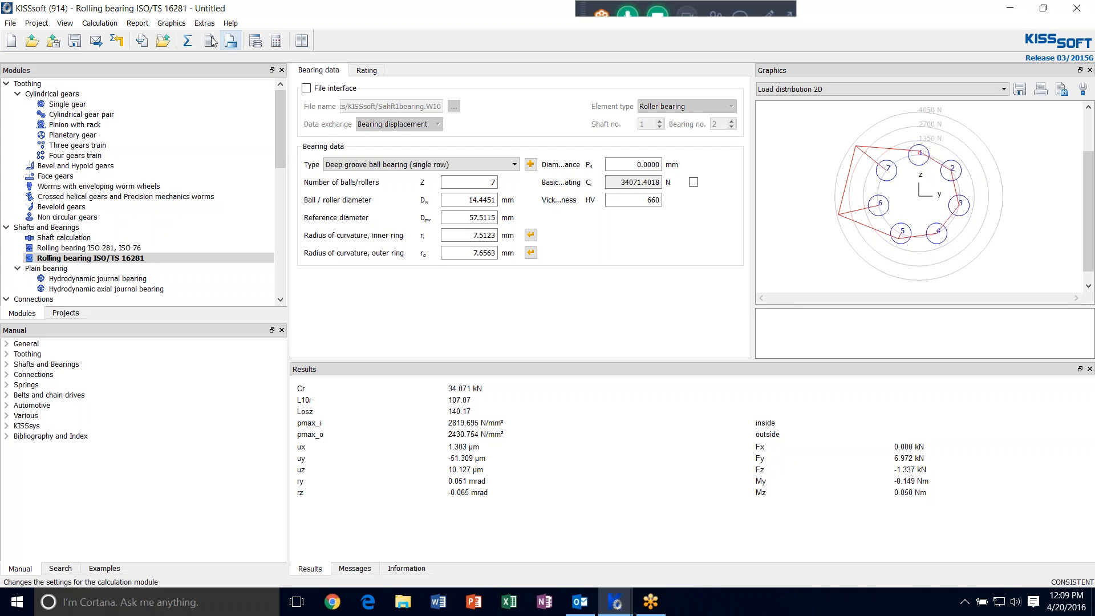
click(255, 40)
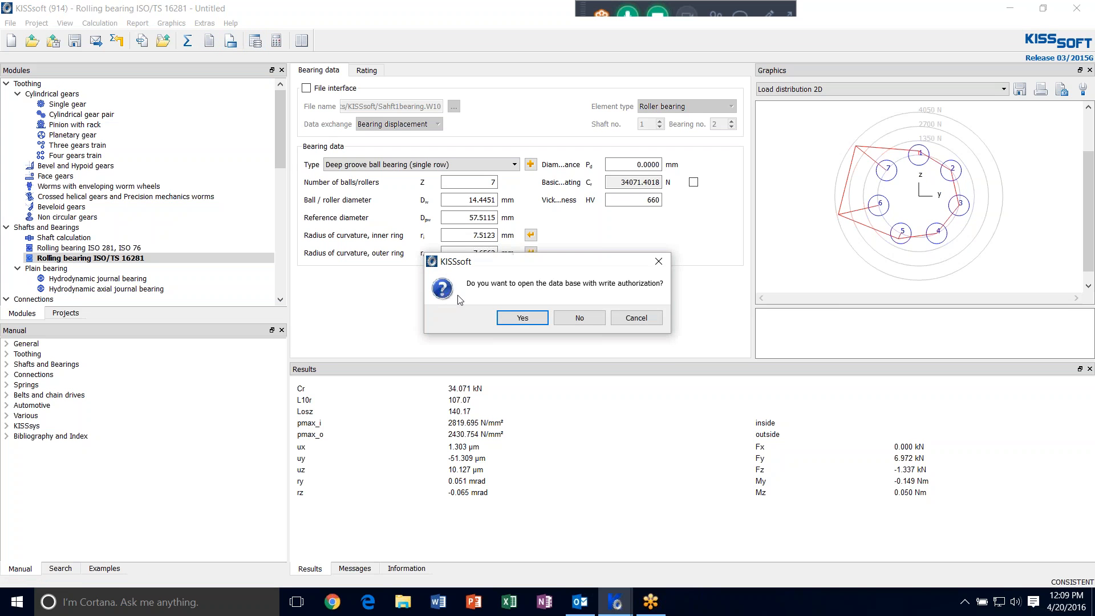
click(536, 318)
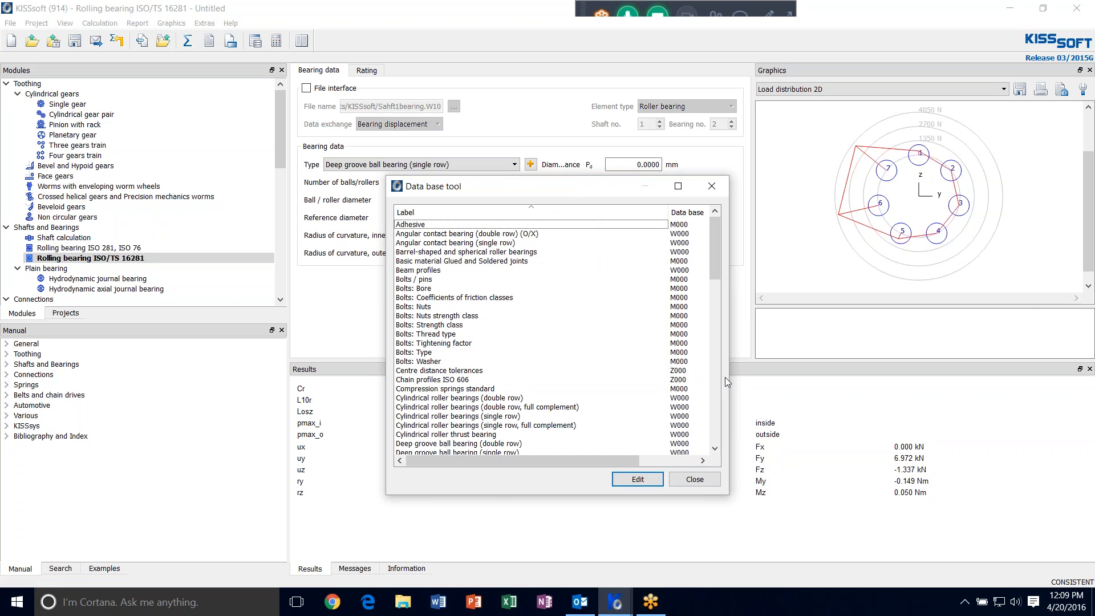
drag(727, 381, 1018, 381)
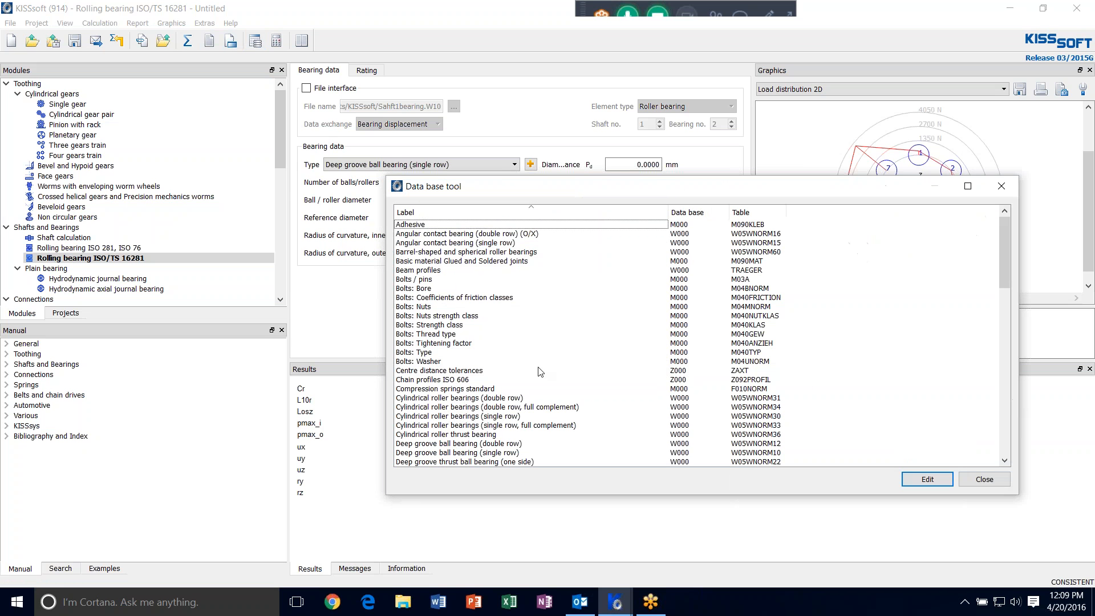
scroll(522, 351, down, 2)
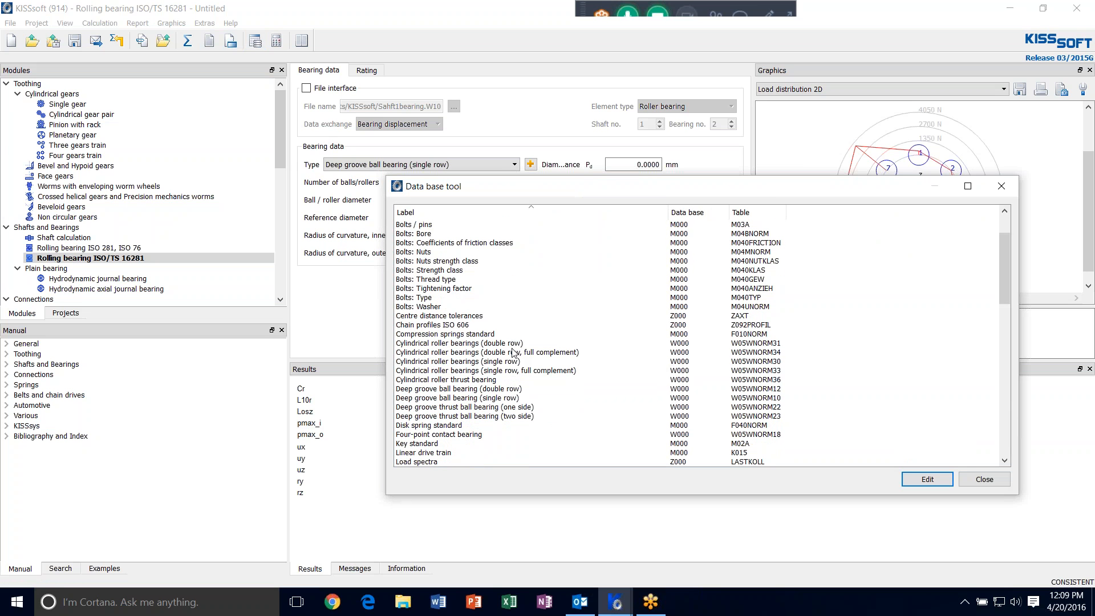
click(501, 398)
click(918, 481)
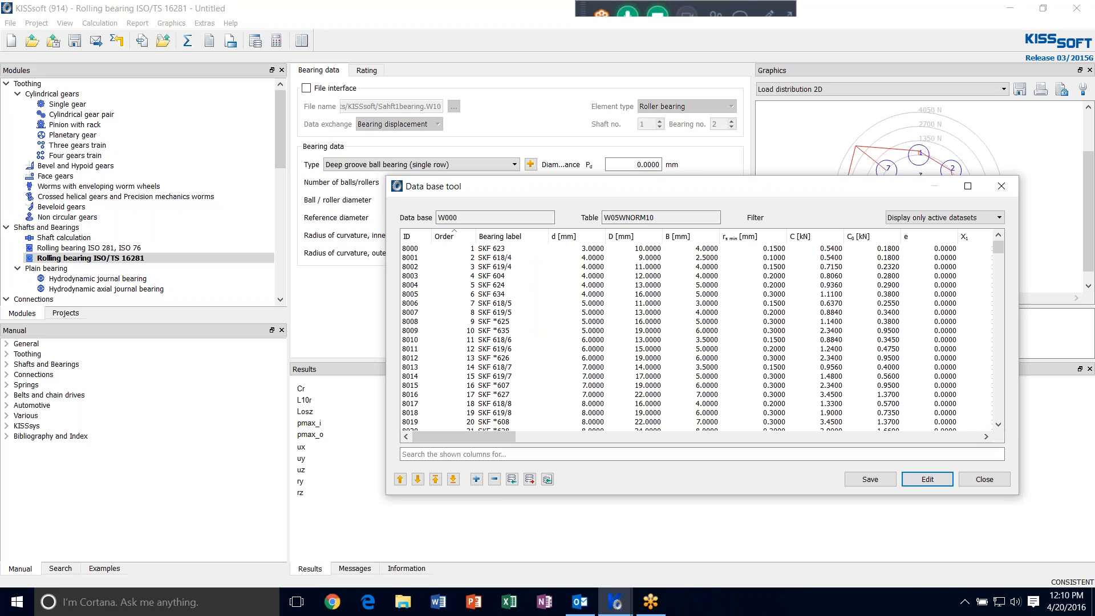
Create a new bearing entry based on SKF *6307 in the single-row deep groove ball bearing table.
mouse_move(652, 191)
mouse_down()
mouse_move(807, 151)
mouse_move(825, 127)
mouse_move(881, 260)
mouse_move(559, 282)
mouse_move(751, 296)
mouse_move(799, 287)
mouse_up()
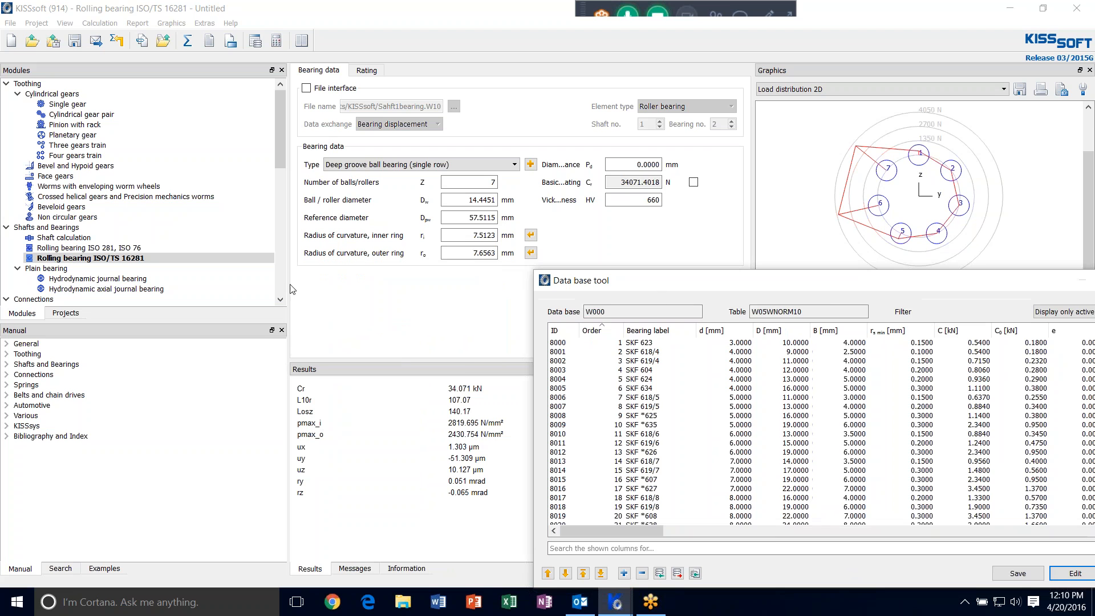
drag(697, 282, 703, 117)
drag(792, 427, 791, 570)
mouse_move(706, 125)
mouse_down()
mouse_move(733, 97)
mouse_move(712, 106)
mouse_up()
scroll(746, 373, down, 9)
scroll(749, 377, down, 13)
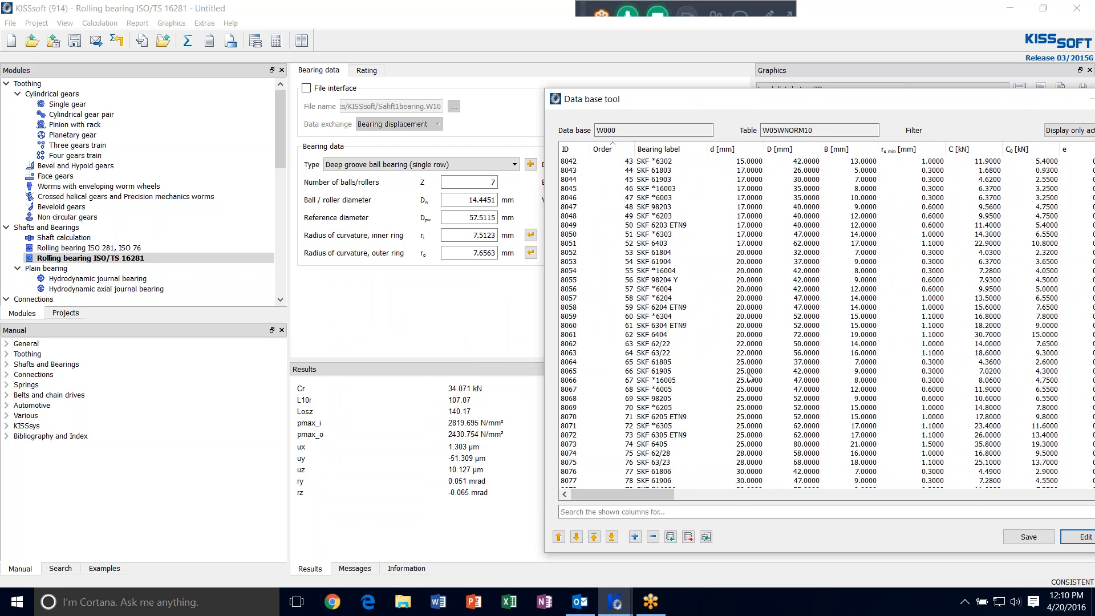
click(676, 399)
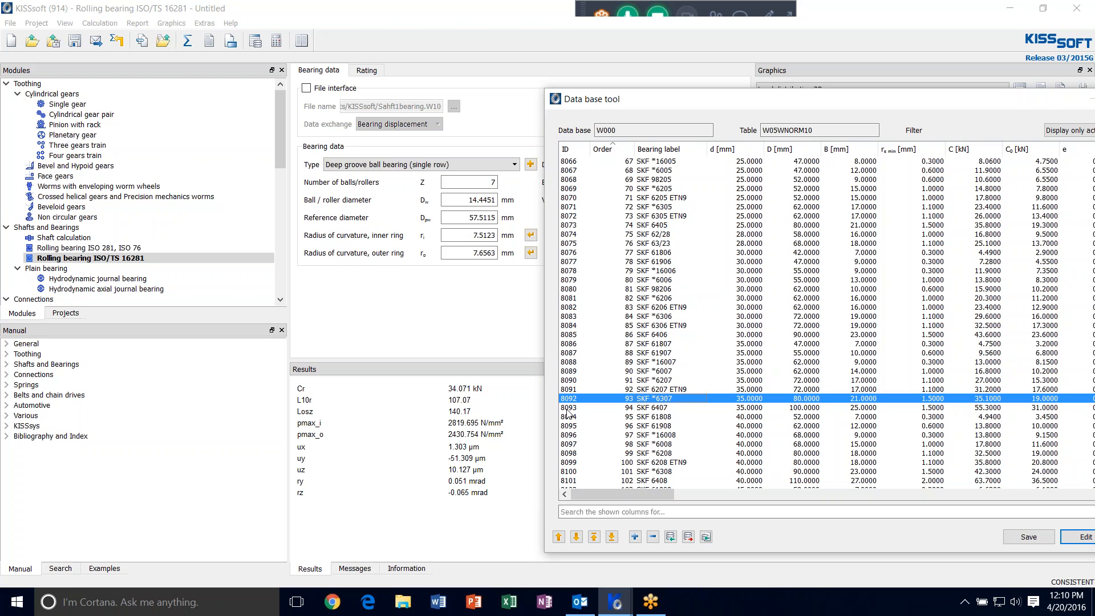
click(637, 538)
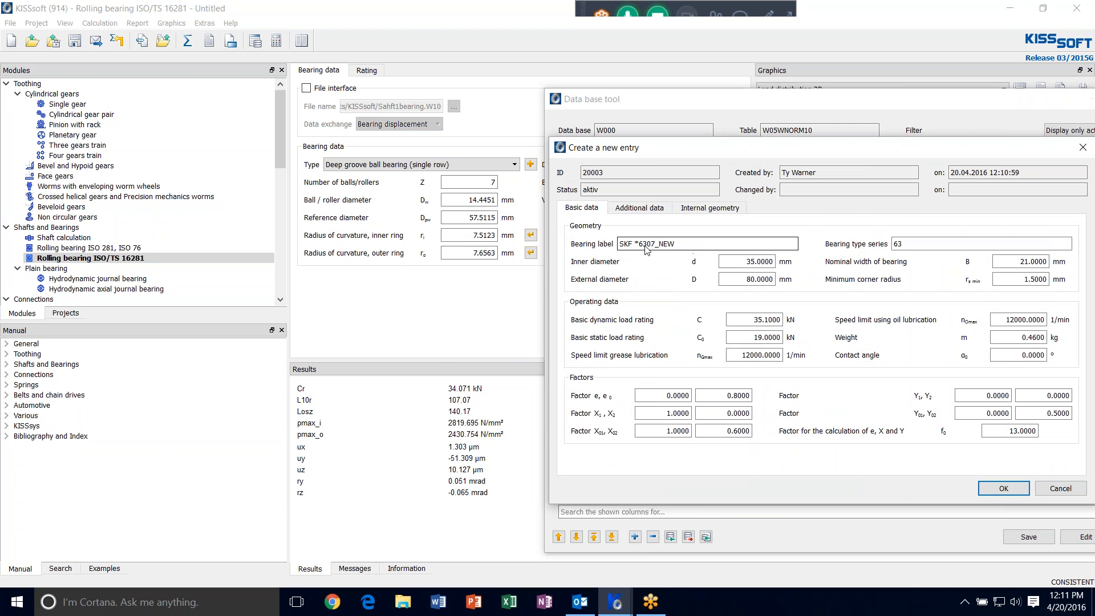
Label the new bearing entry "New *6307_ Own Input" and keep its bearing type series as 63.
drag(634, 247, 615, 244)
text(CW)
key(BackSpace)
key(BackSpace)
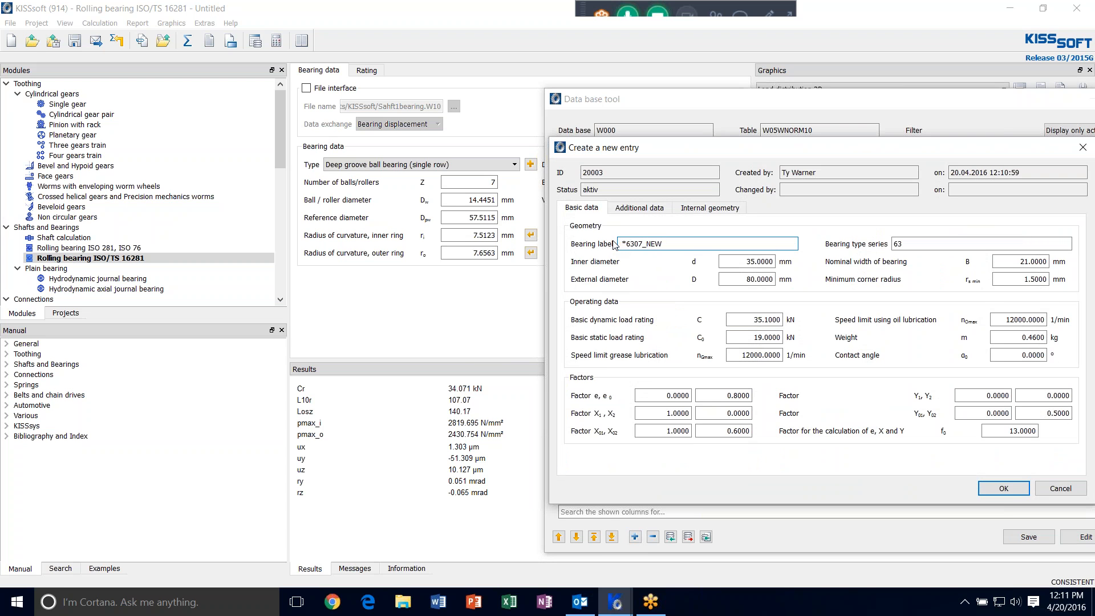
text(New)
click(697, 246)
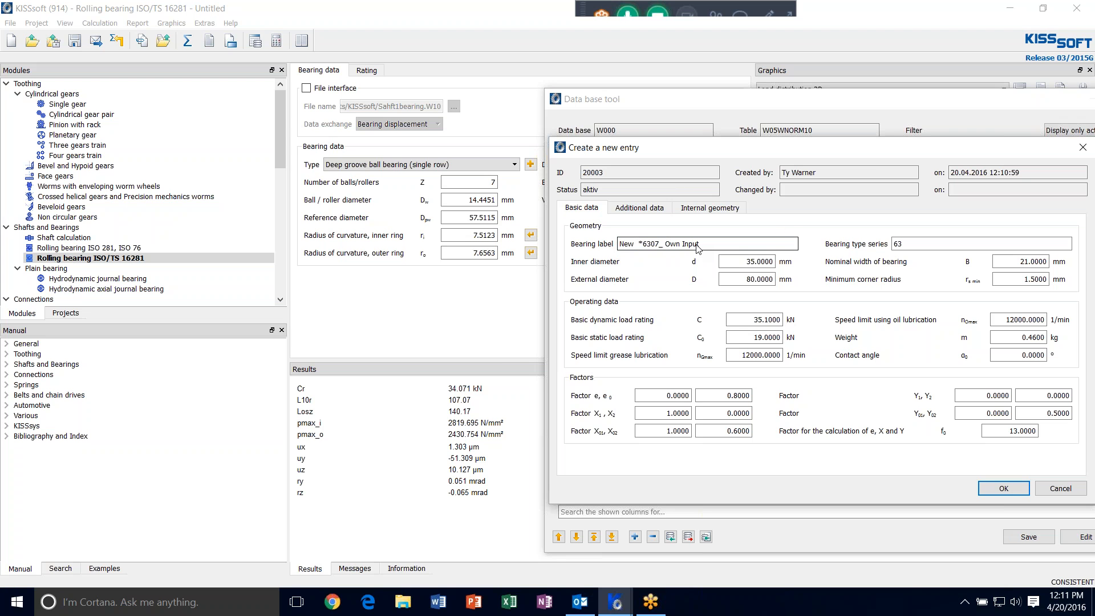
click(899, 246)
click(901, 249)
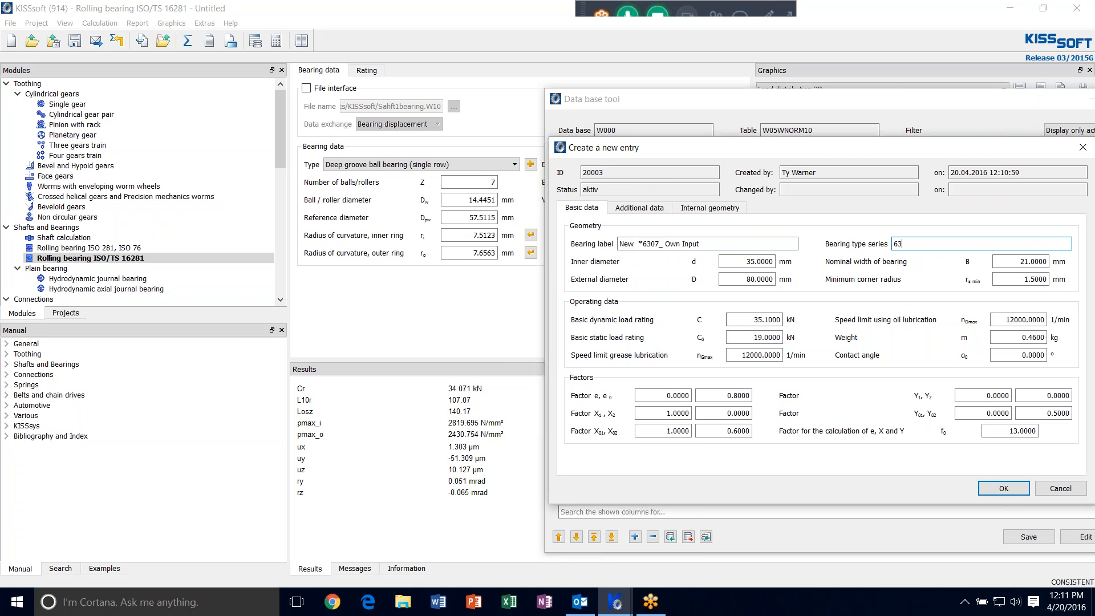
mouse_move(841, 146)
mouse_down()
mouse_move(819, 146)
mouse_move(840, 150)
mouse_up()
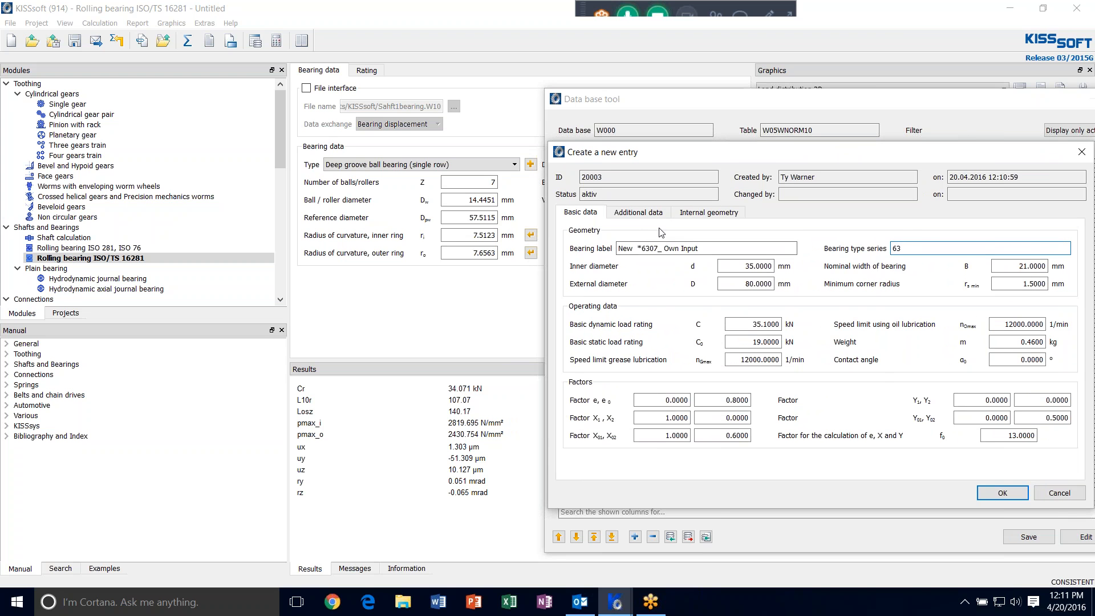
Enter the new bearing's internal geometry: 7 balls, ball diameter 14.4451 mm, inside curvature radius 7.5123 mm and outside curvature radius 7.6563 mm.
click(642, 217)
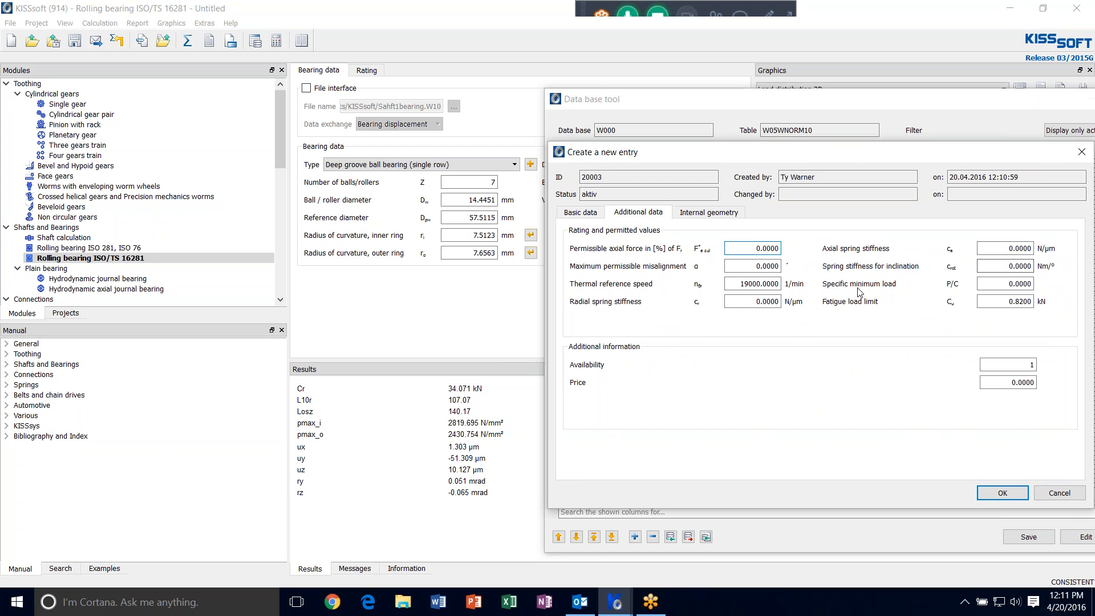
click(730, 216)
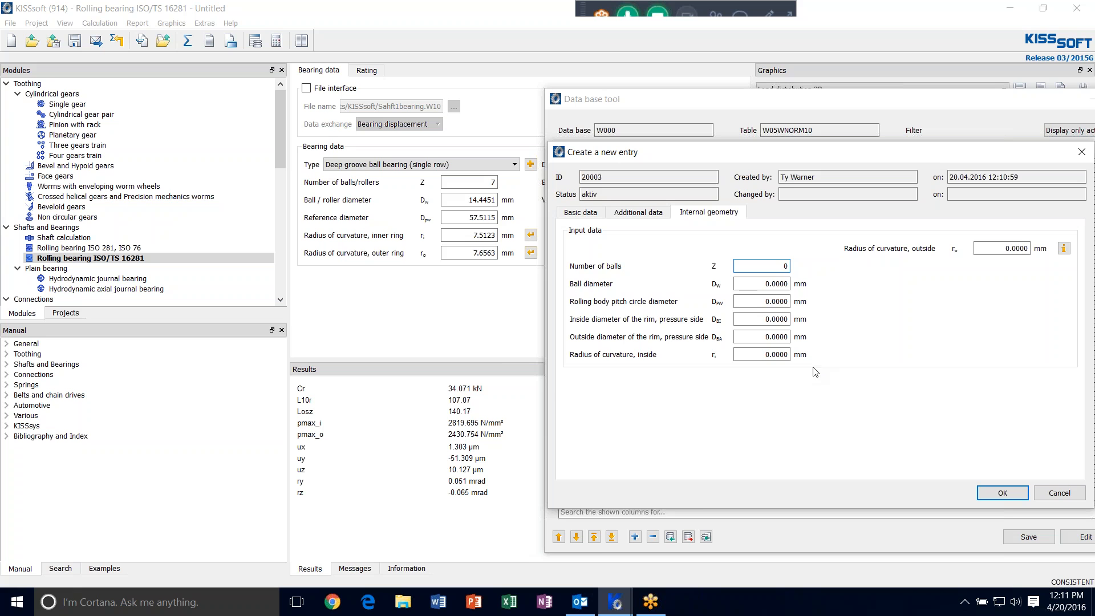
double_click(786, 265)
text(7)
key(Tab)
text(14.4451)
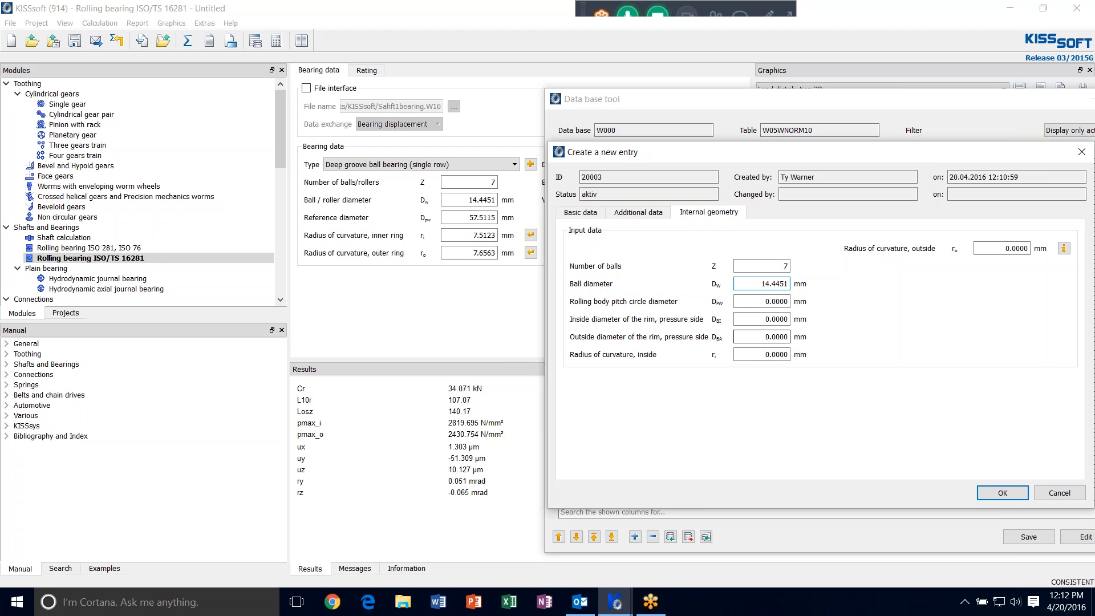
click(750, 357)
text(7.5123)
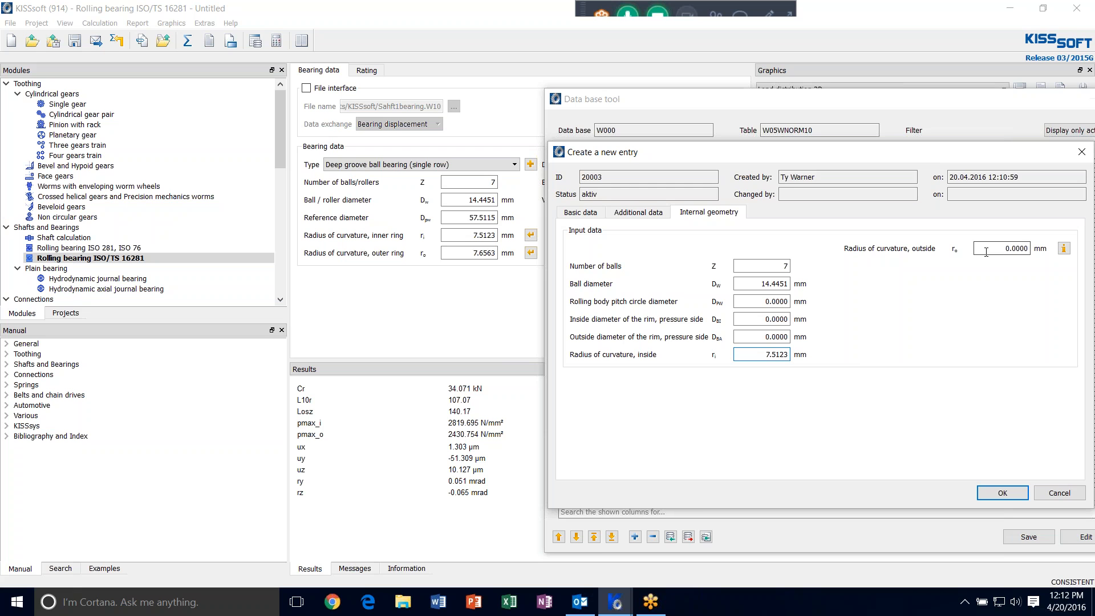
click(1023, 247)
text(7.6563)
Consult the internal geometry diagram and set the outside diameter of the rim, pressure side, to 57.5115 mm.
click(1064, 249)
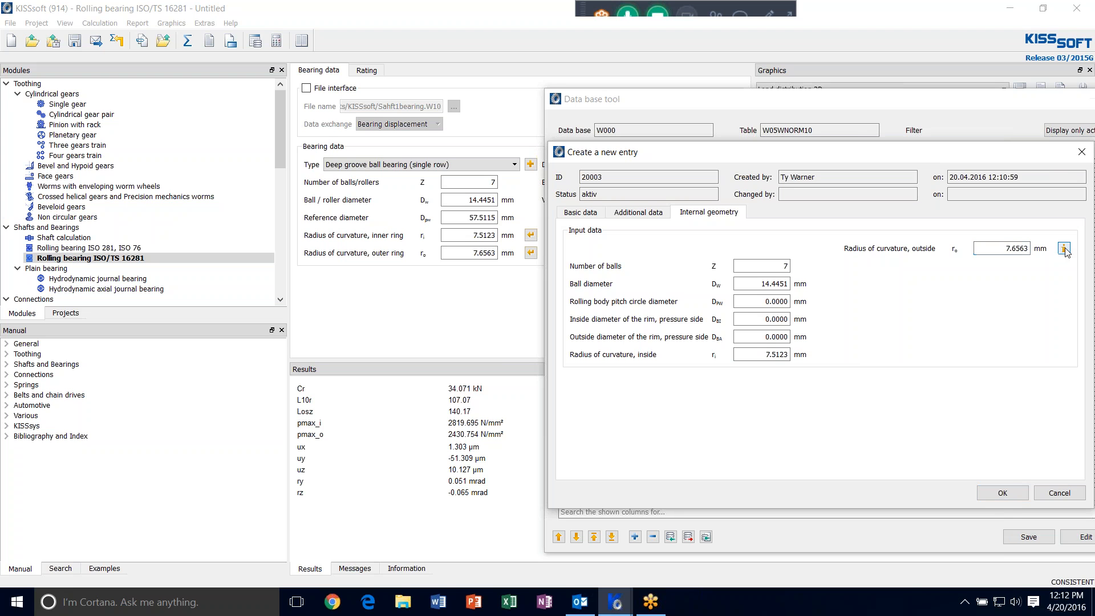
drag(797, 273, 891, 292)
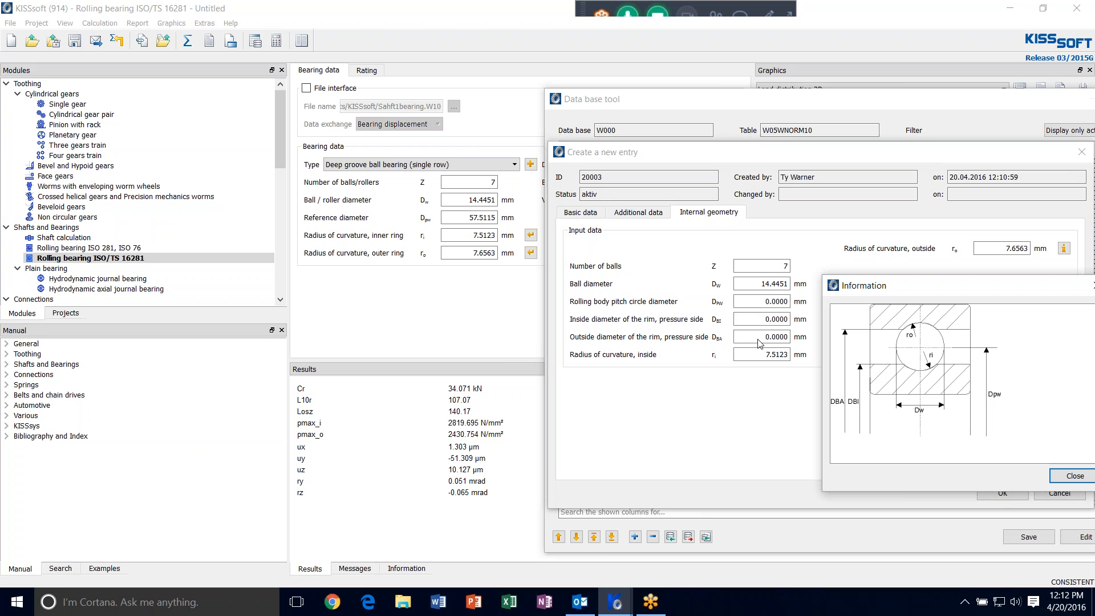
click(1053, 479)
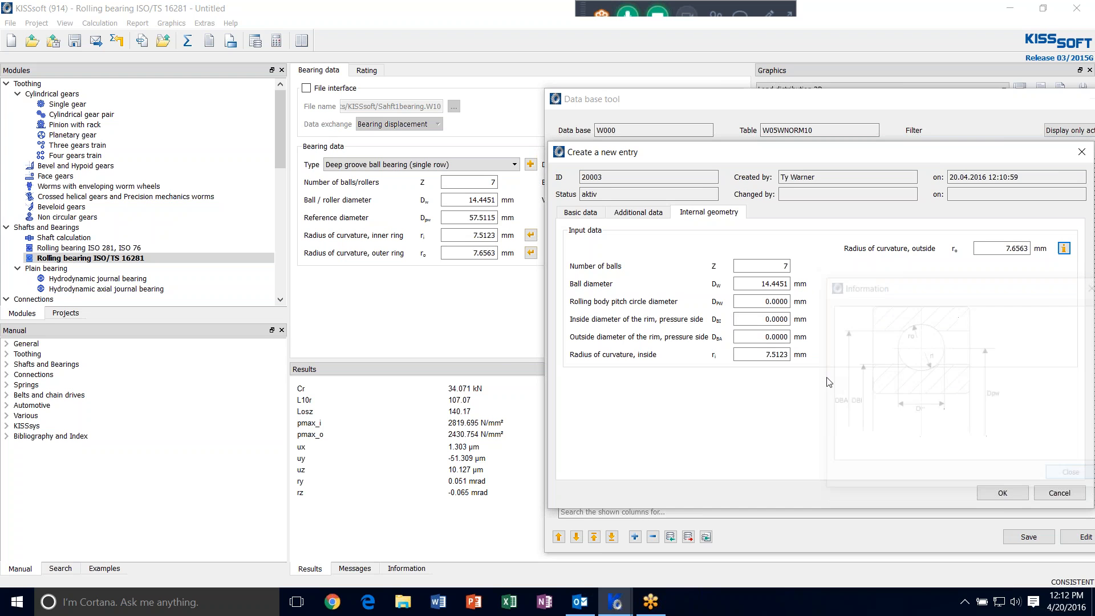
click(755, 338)
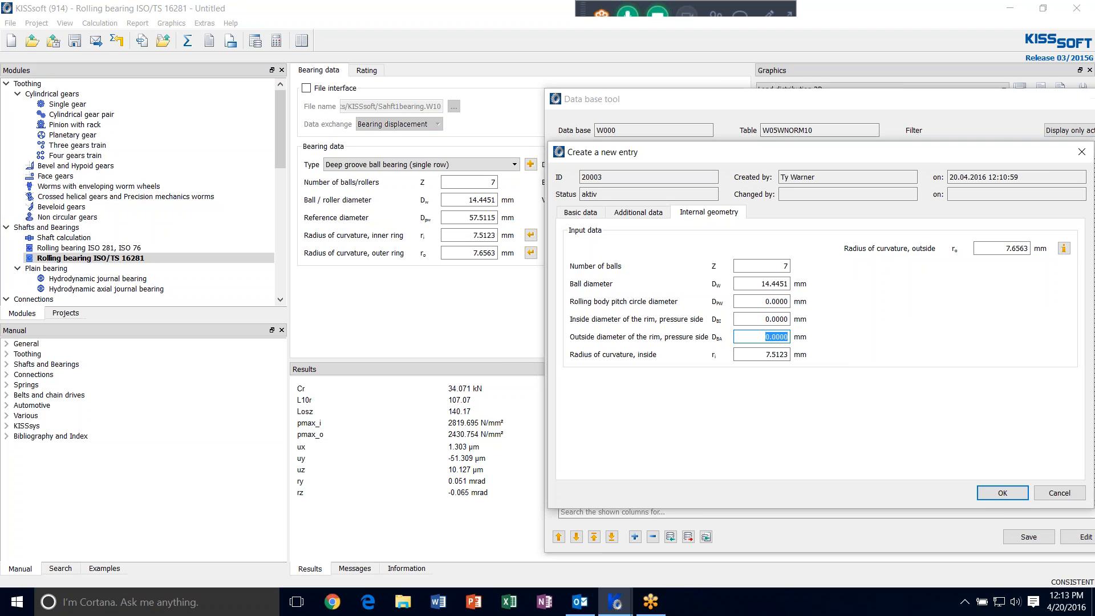
text(57.5115)
Check the internal geometry diagram of the new bearing and accept the completed database entry.
click(1065, 249)
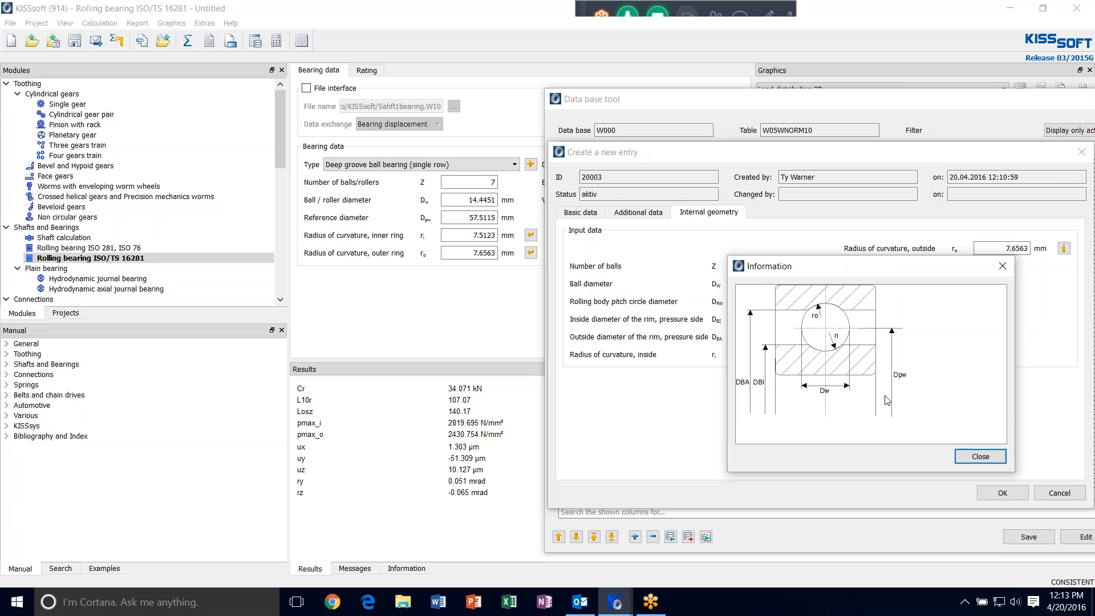
click(1003, 267)
click(763, 301)
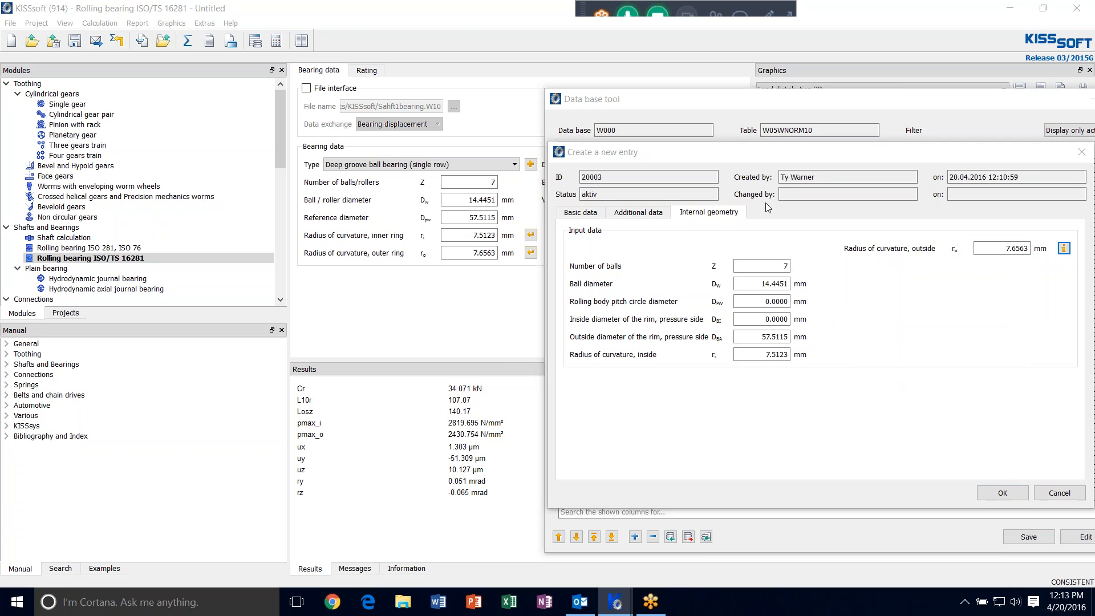
mouse_move(718, 161)
mouse_down()
mouse_move(741, 395)
mouse_move(731, 111)
mouse_move(719, 140)
mouse_up()
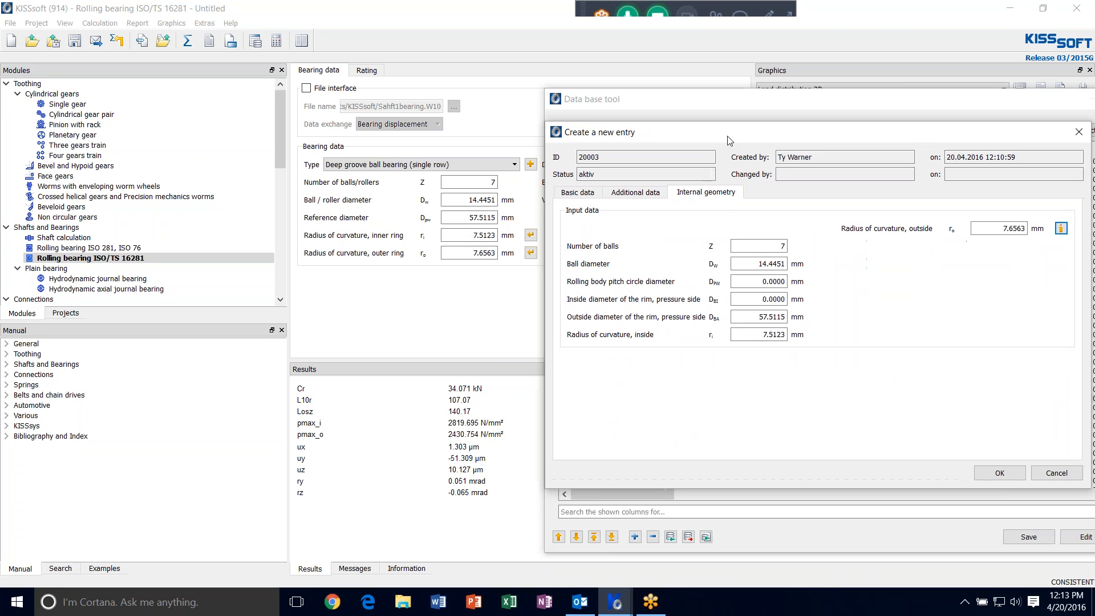
click(998, 474)
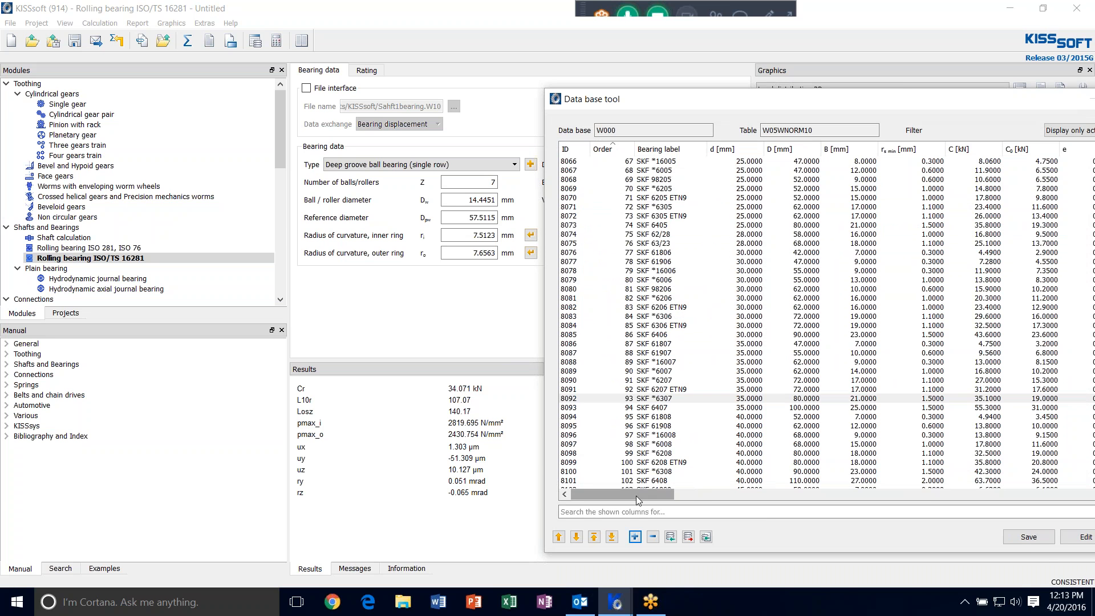
Save the single-row deep groove ball bearing table to the database and close the database tool.
click(1025, 541)
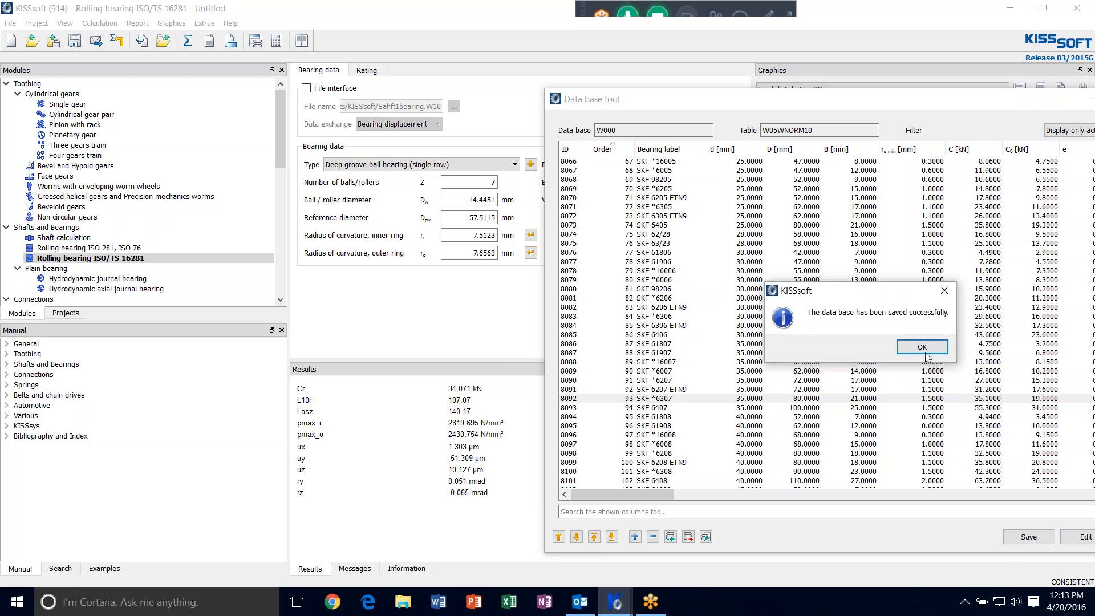
click(925, 352)
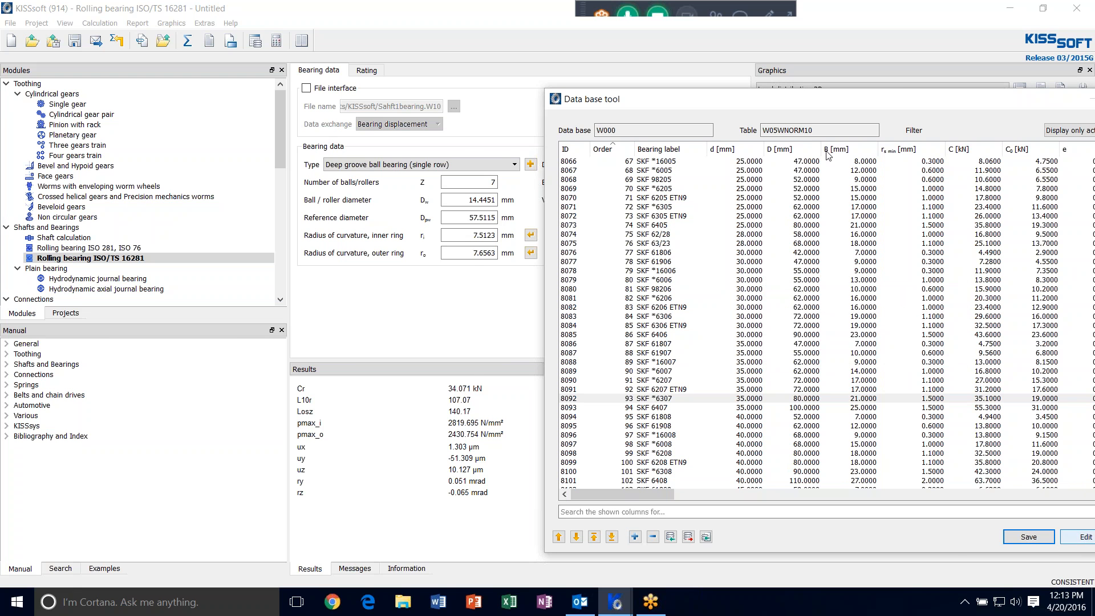
drag(823, 98, 621, 103)
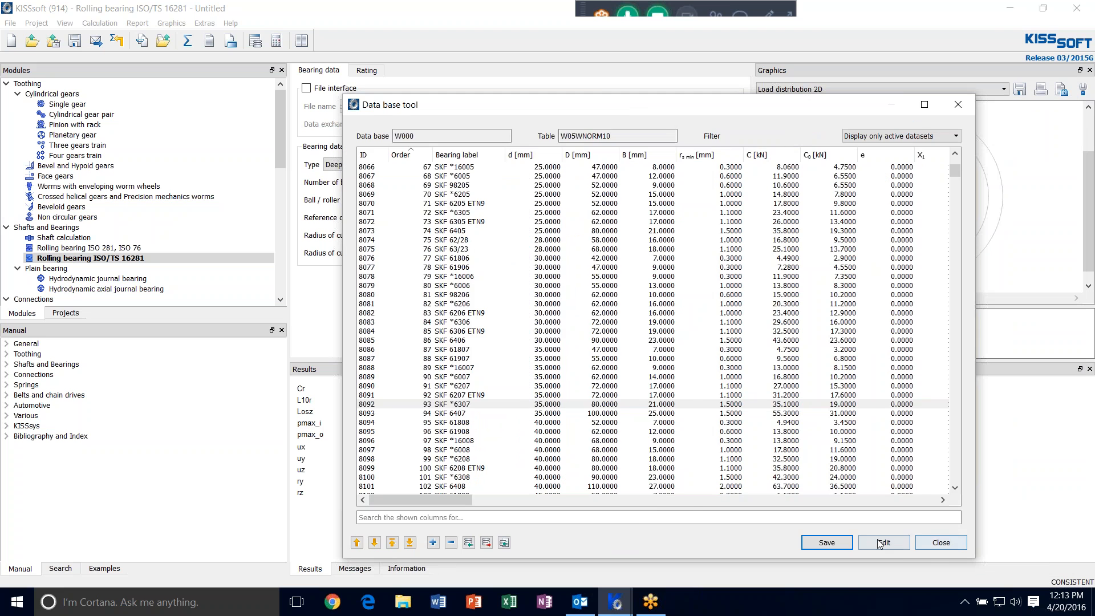
click(926, 542)
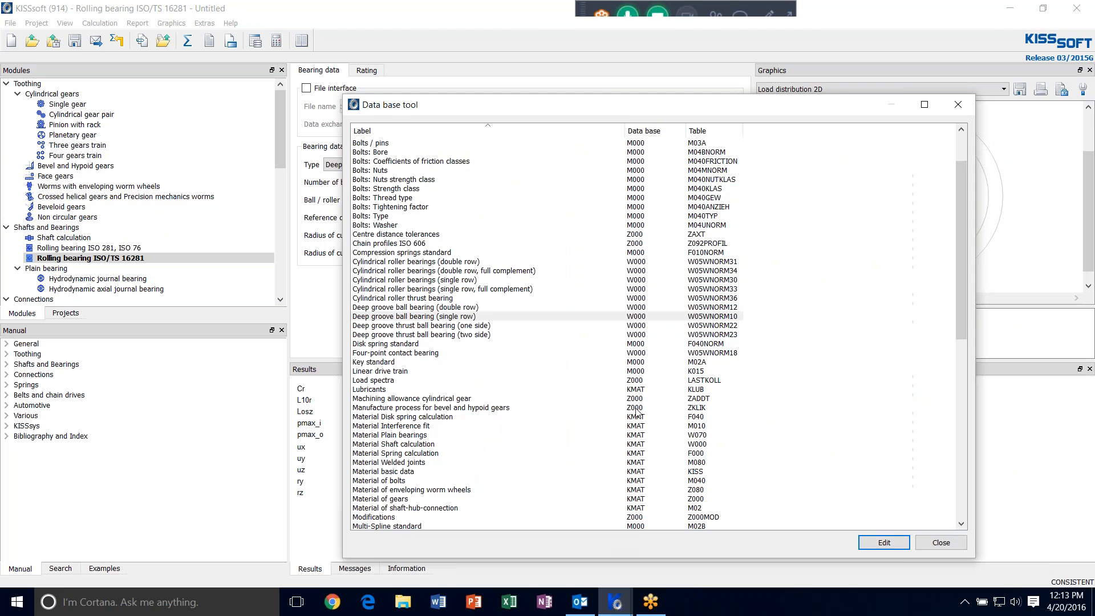
click(958, 104)
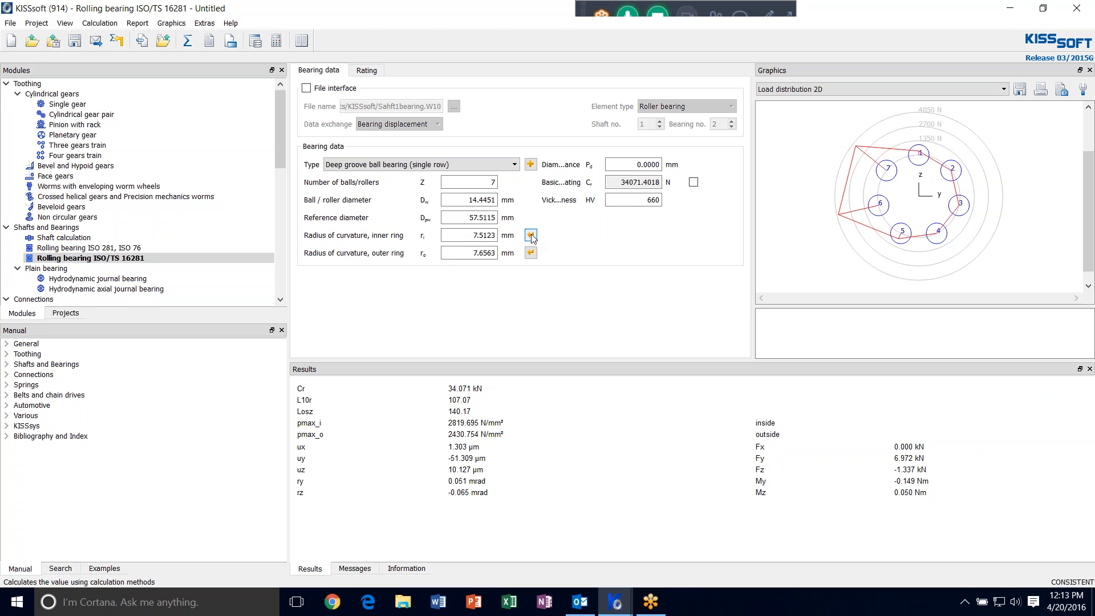
Inspect the bearing ring deformation file options and the rating inputs of the current rolling bearing calculation.
click(530, 165)
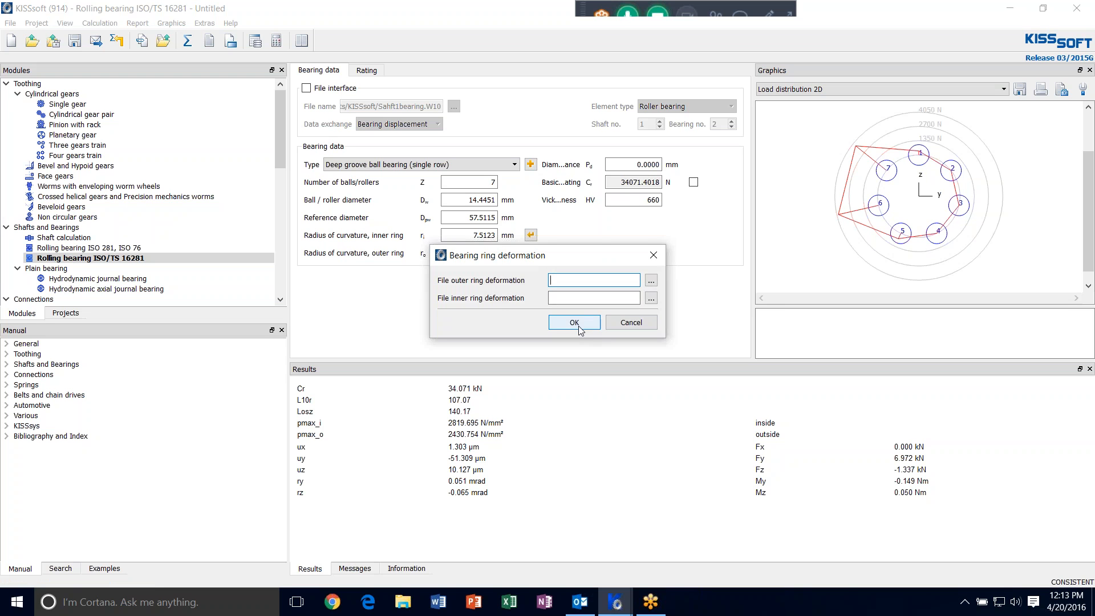
click(627, 323)
click(368, 70)
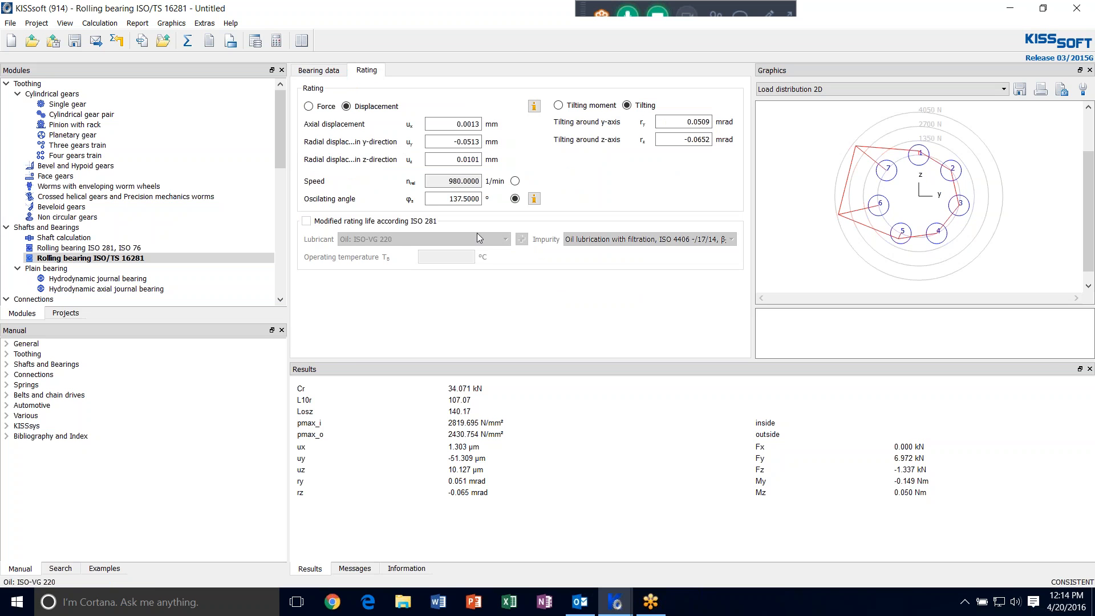
click(308, 73)
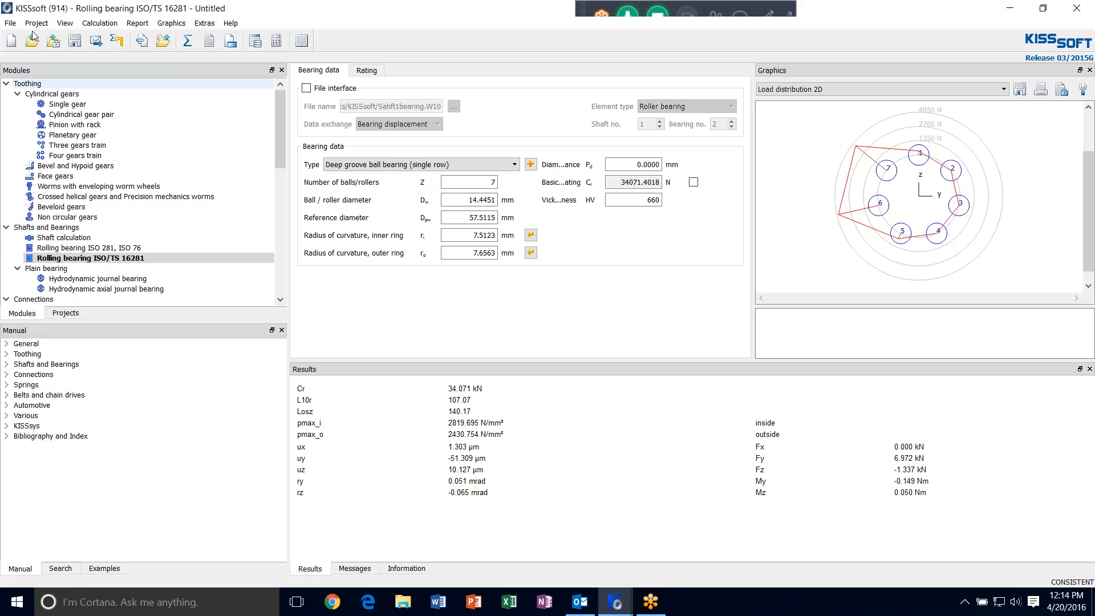
Open the recent shaft file Sahft1bearing.W10, saving the current rolling bearing calculation as bearingnew.
click(11, 24)
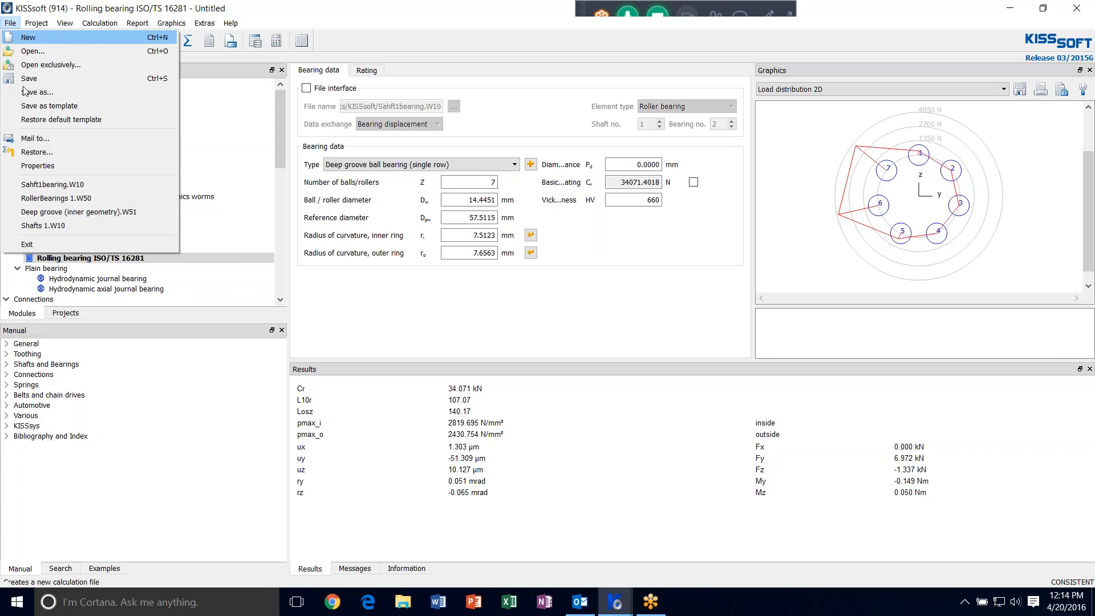
click(42, 184)
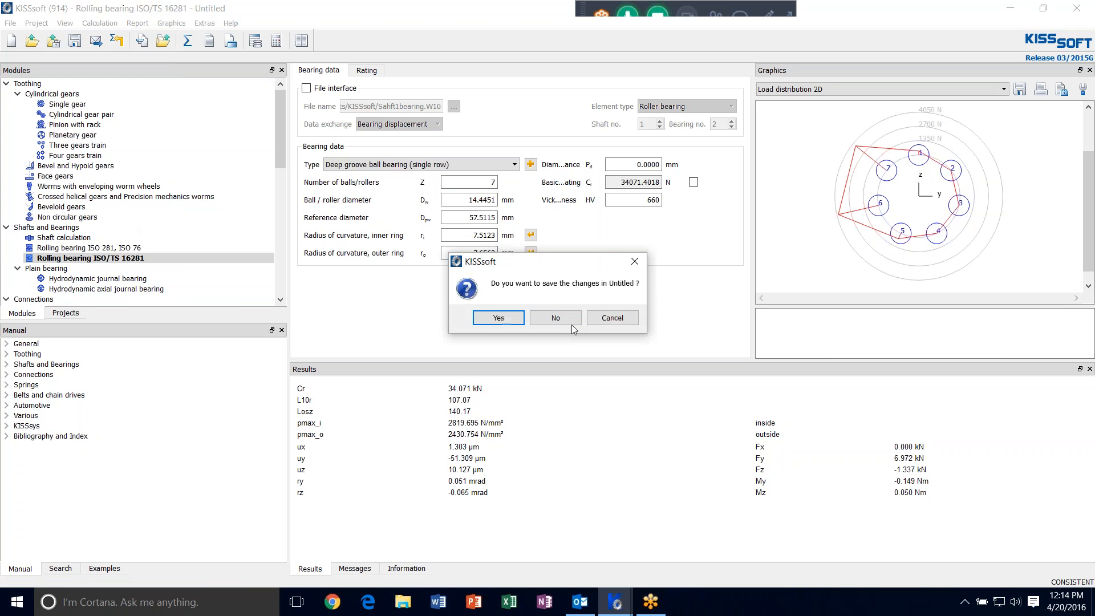
click(502, 323)
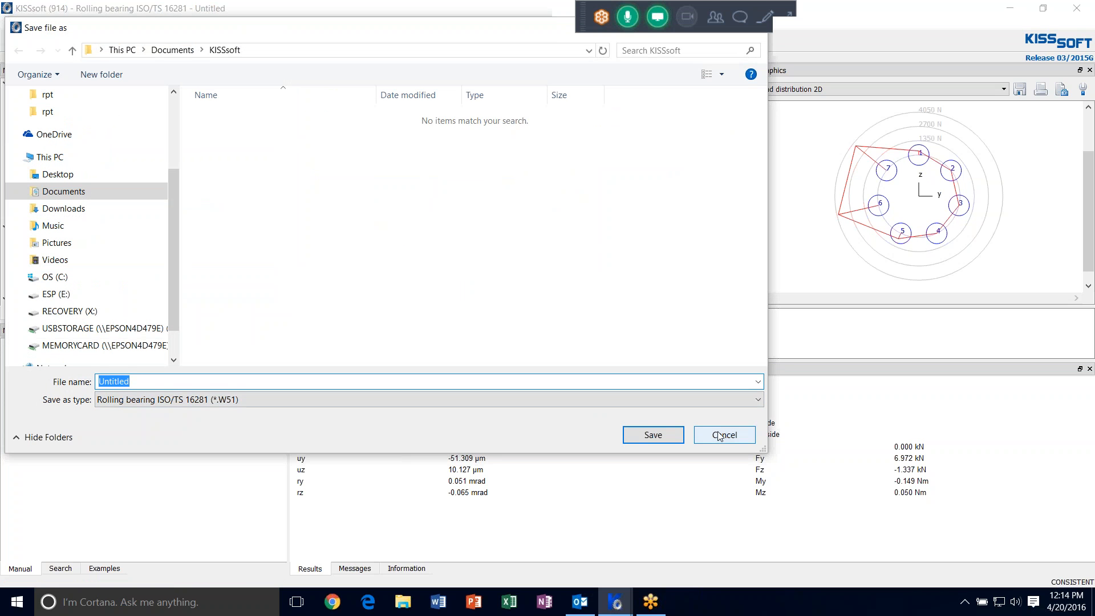
text(bearingnew)
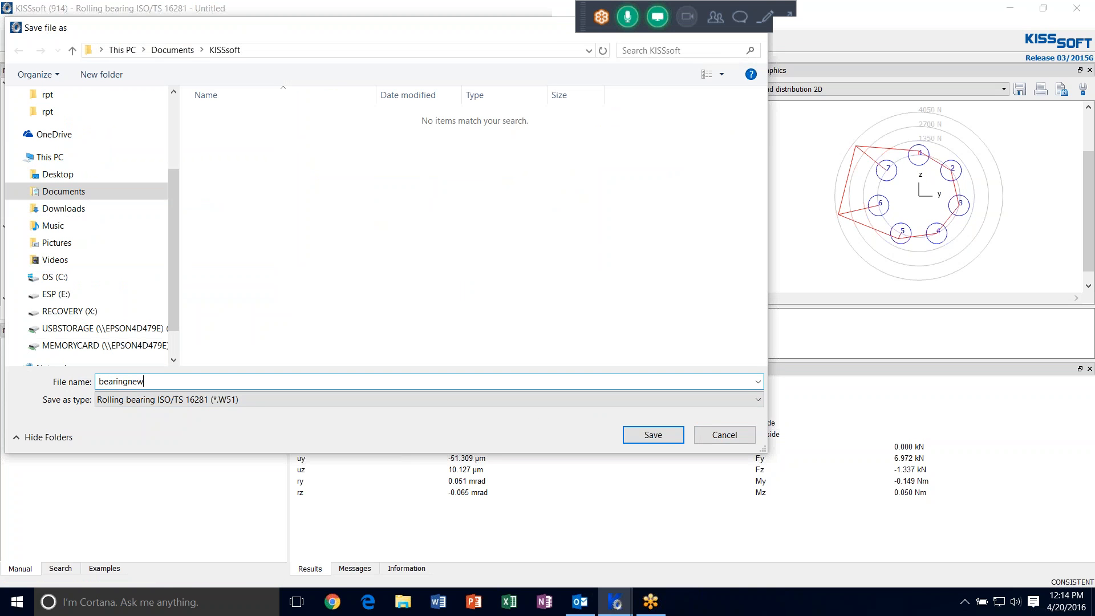
click(630, 437)
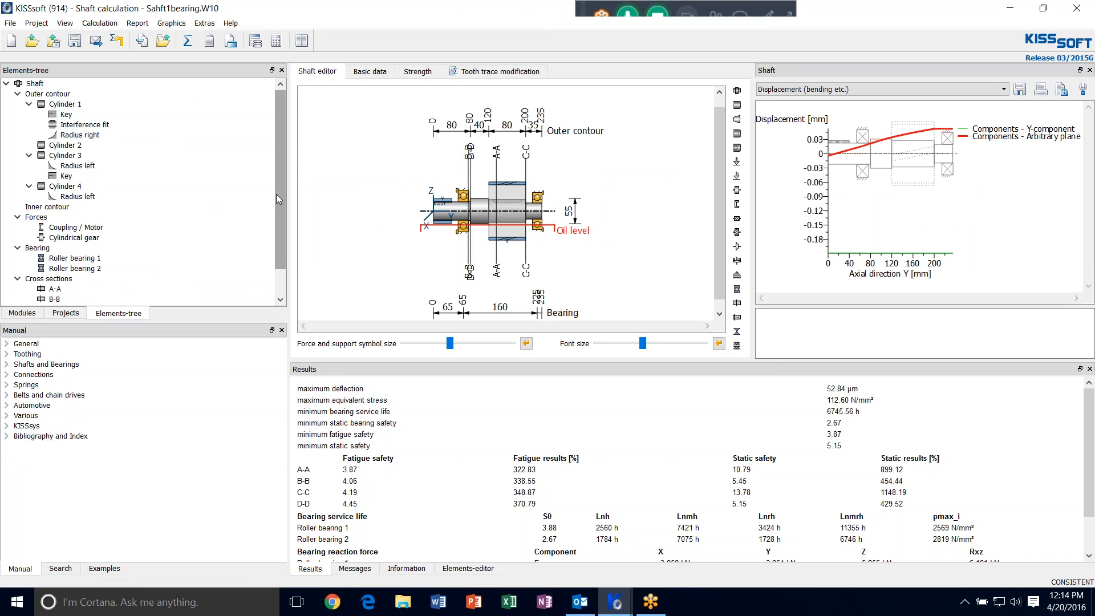
Assign the bearing "New *6307_ Own Input (d=35mm, D=80mm, B=21mm)" to Roller bearing 2 on the shaft.
click(537, 224)
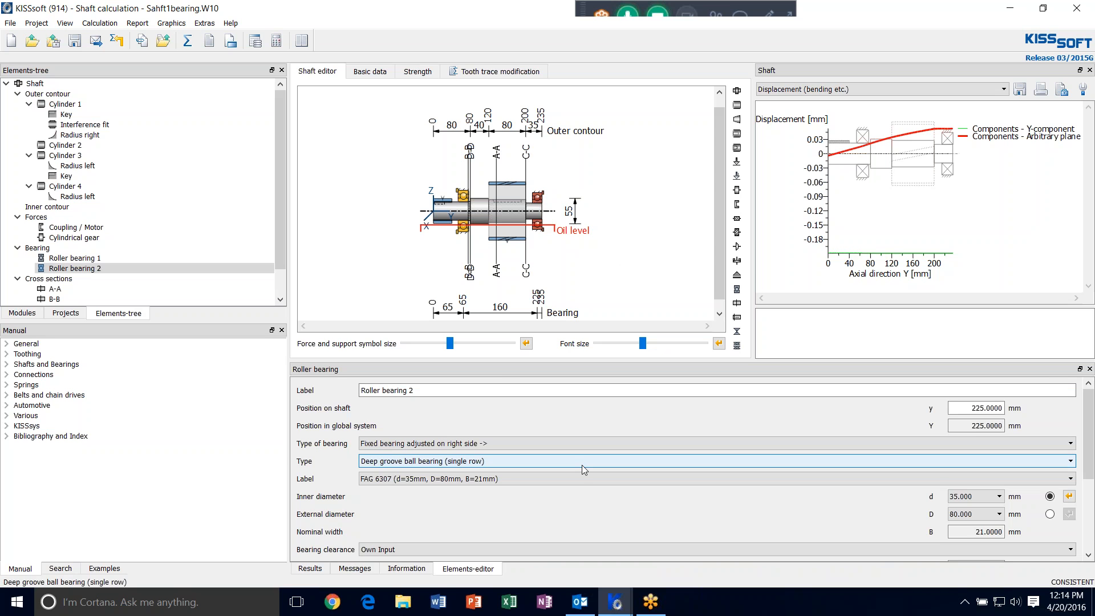
click(577, 477)
click(1068, 567)
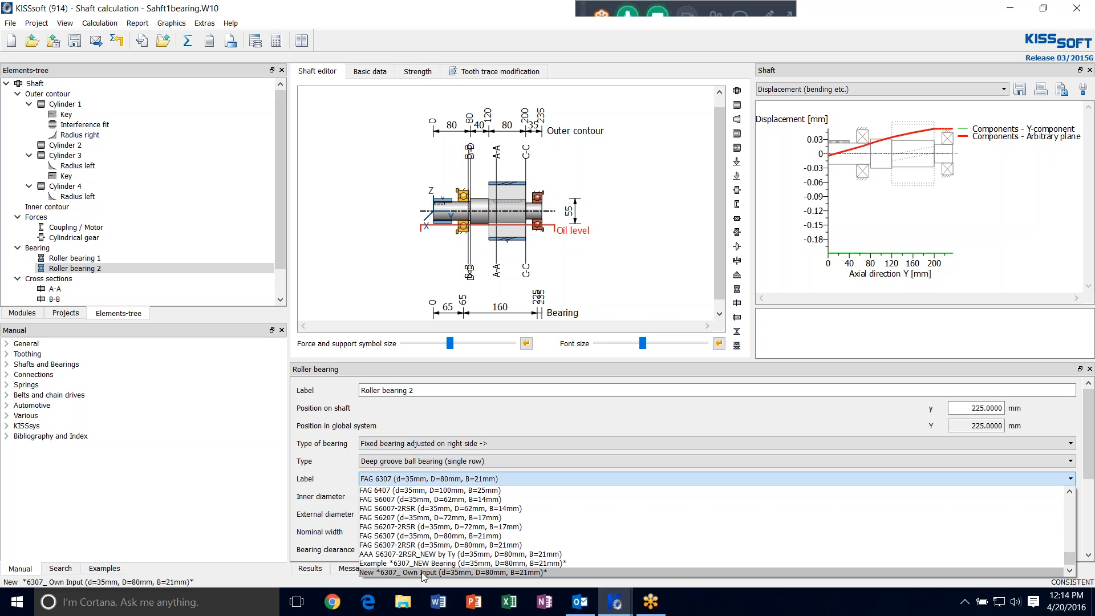
click(422, 573)
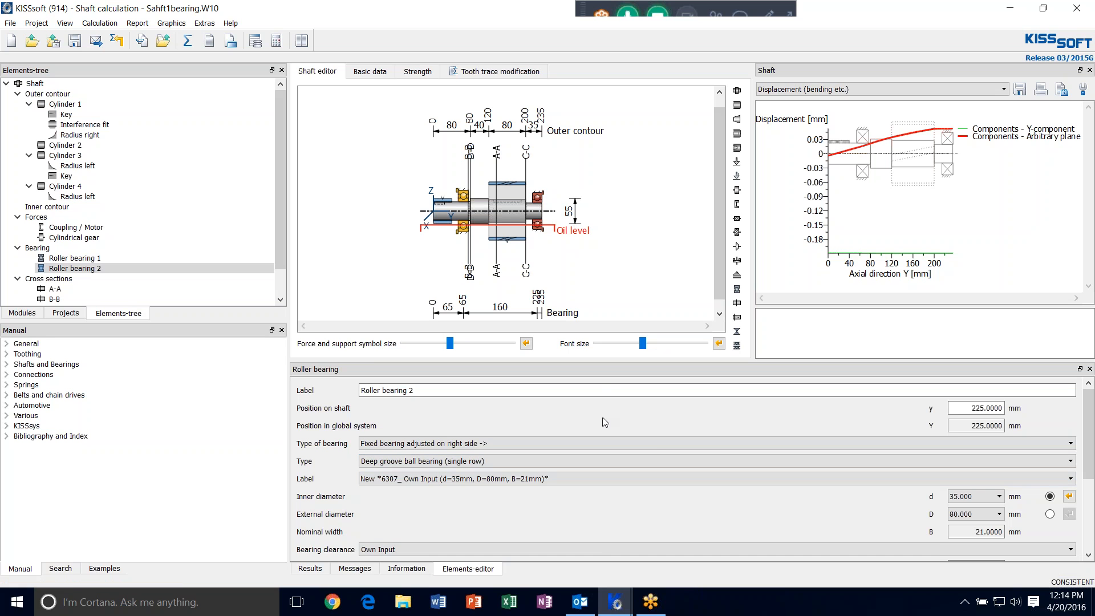
click(677, 509)
Run the shaft calculation and review the bearing service life and reaction force results.
click(192, 43)
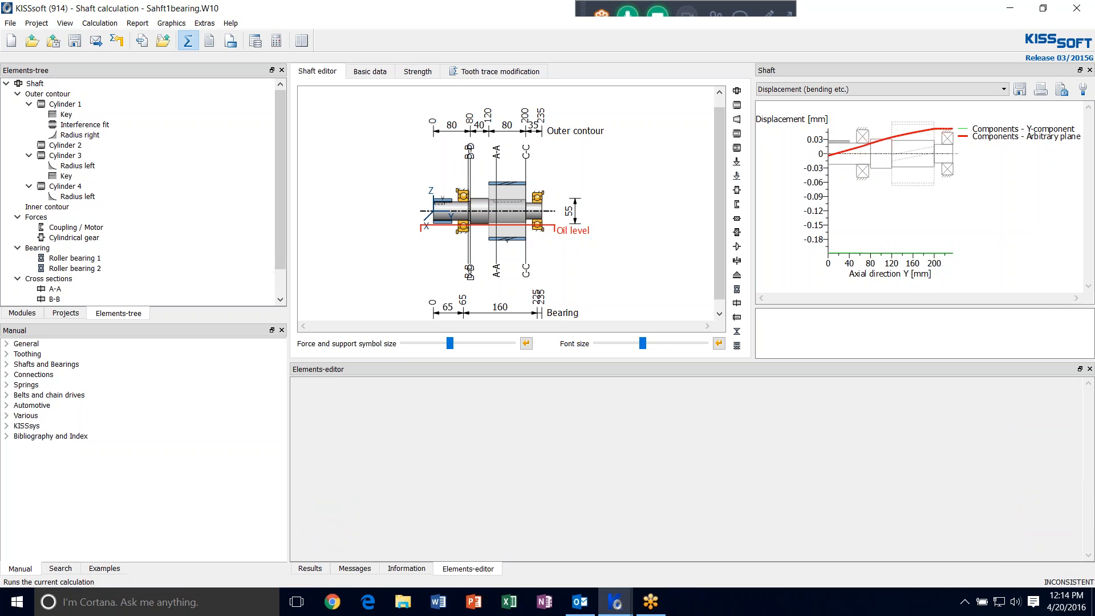
click(656, 321)
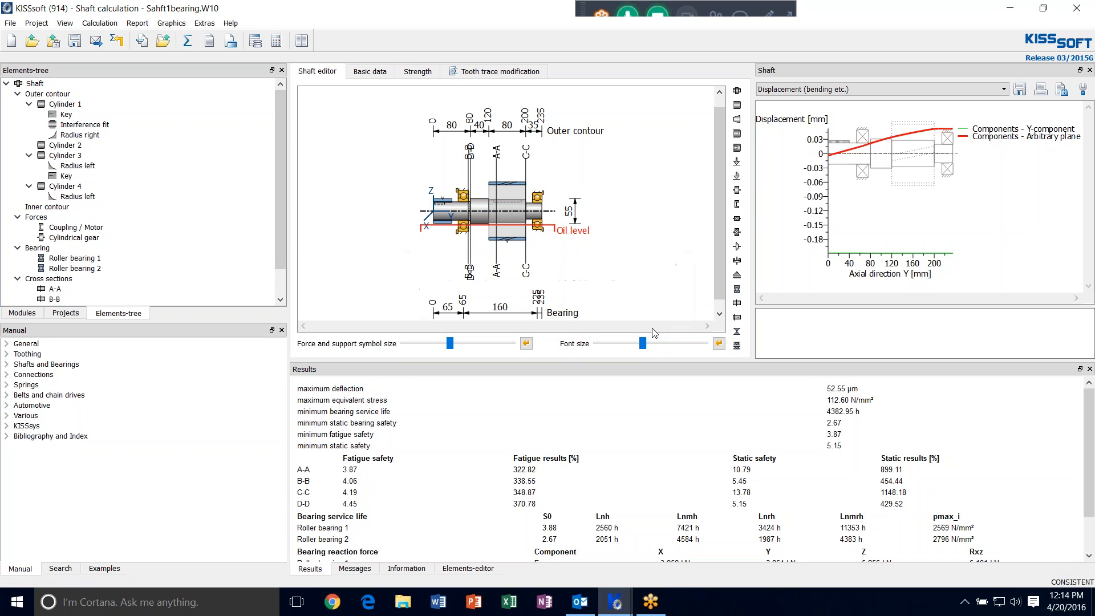
scroll(762, 520, down, 2)
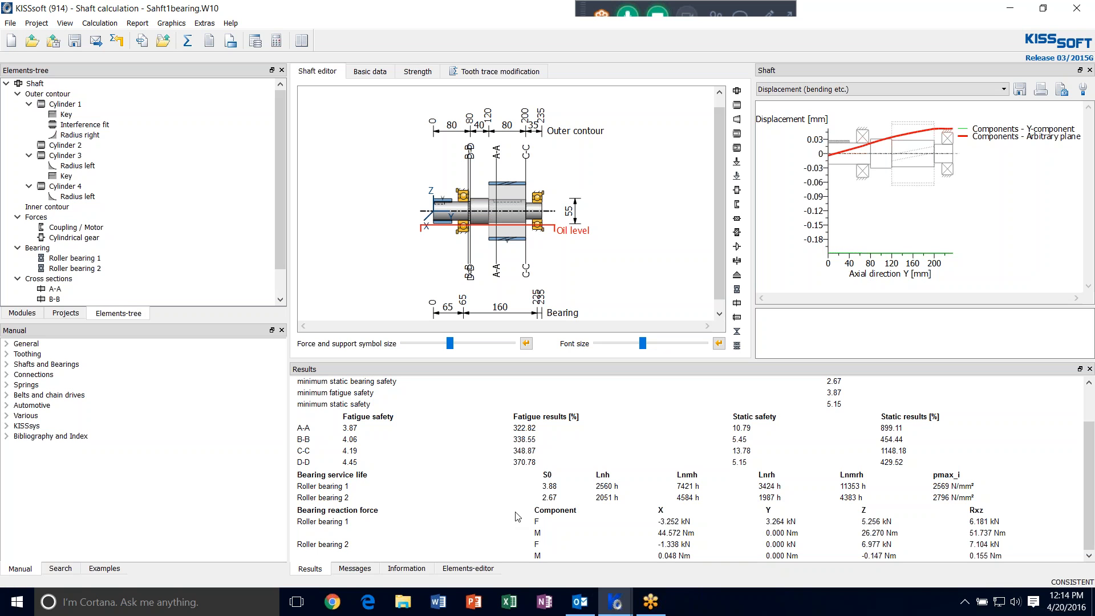
Reopen the rolling bearing calculation bearingnew.W51, saving the changes in Sahft1bearing.W10.
click(11, 22)
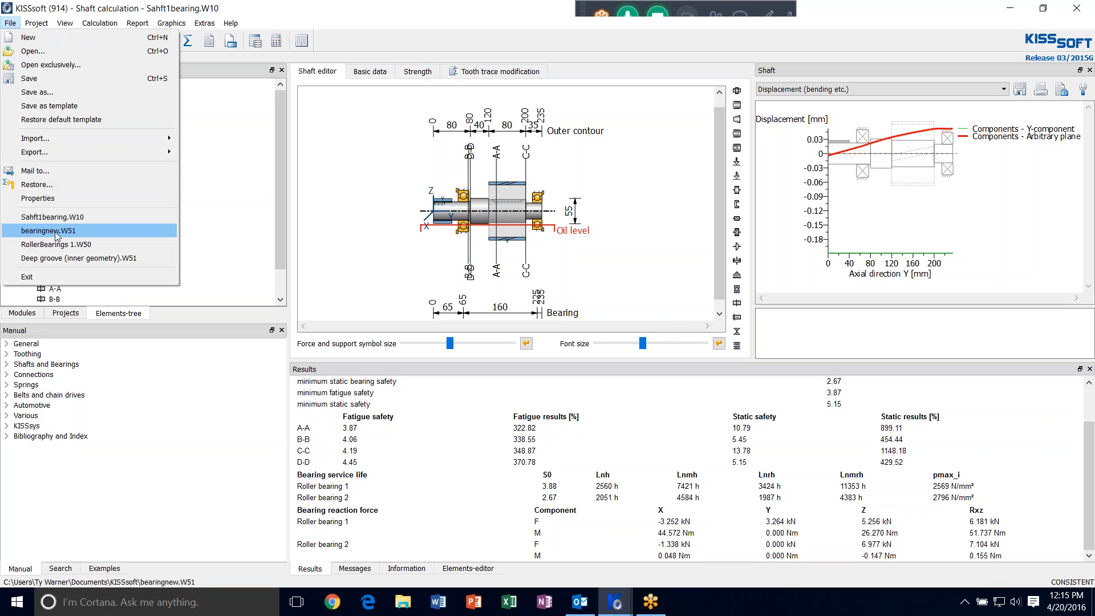
click(57, 234)
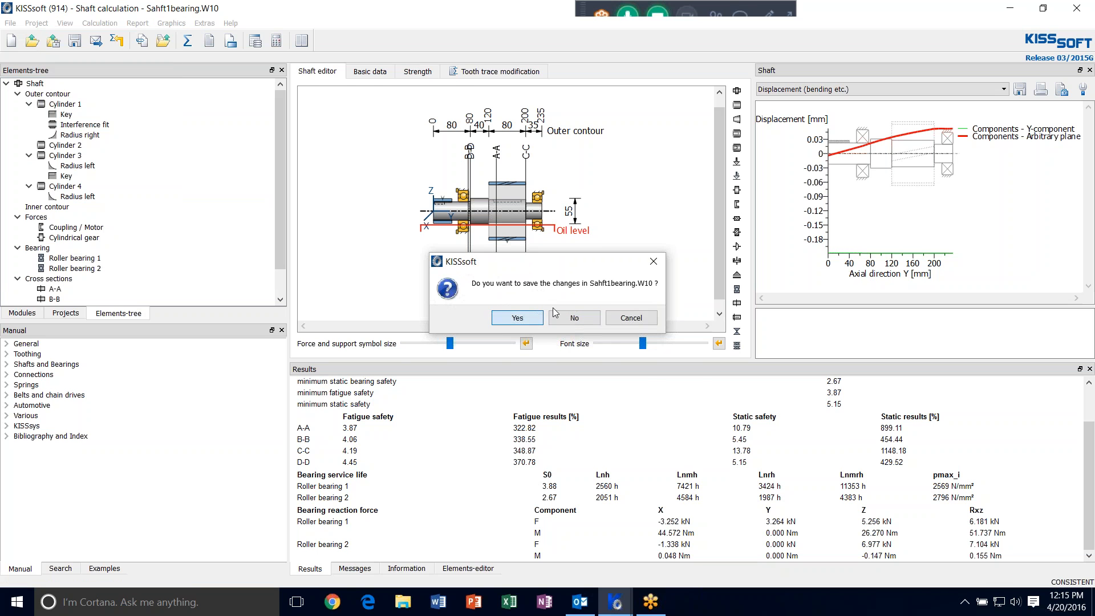
click(516, 318)
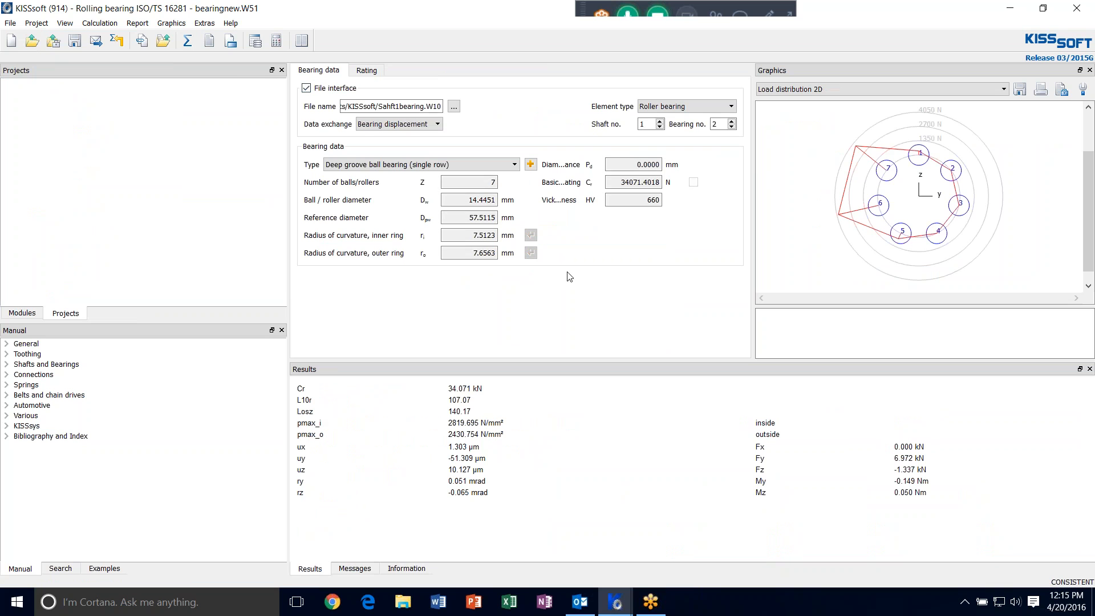
Recalculate the rolling bearing with the data from the updated shaft file and check its rating inputs.
click(187, 40)
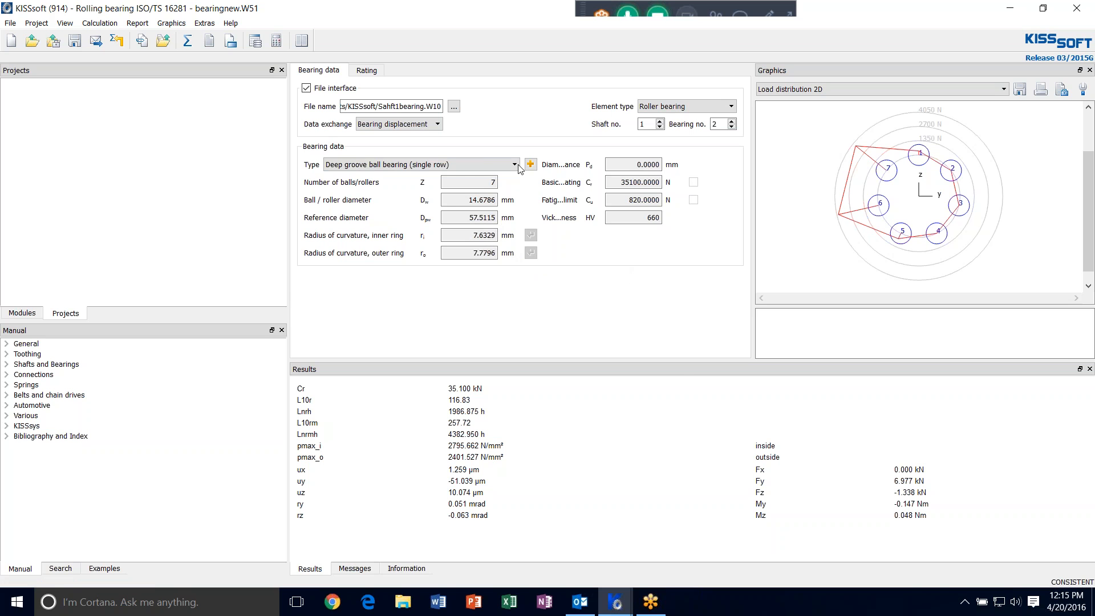
click(359, 70)
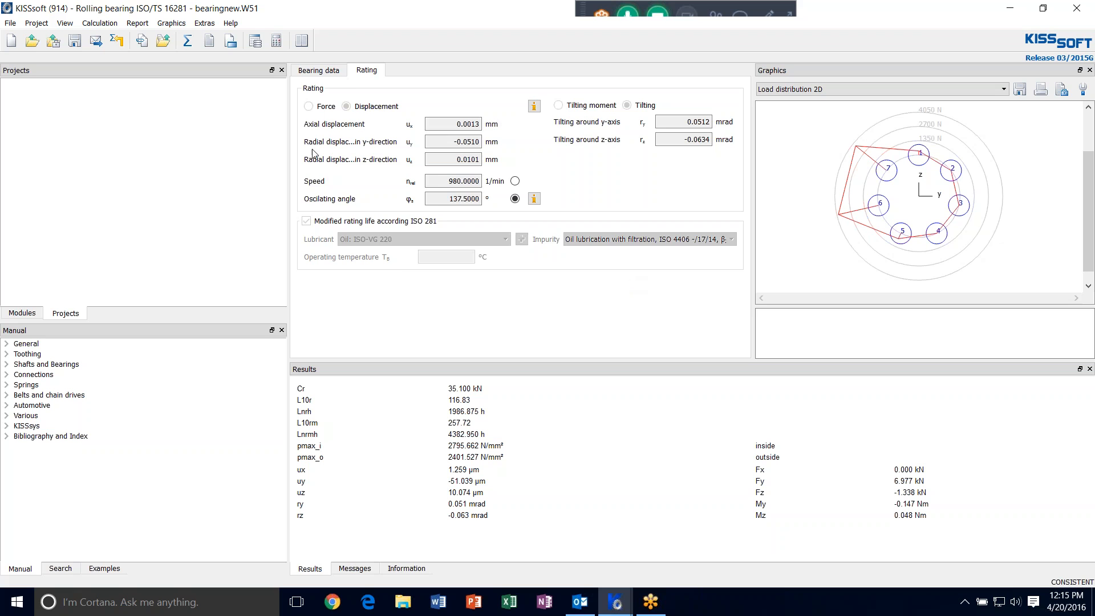
click(315, 71)
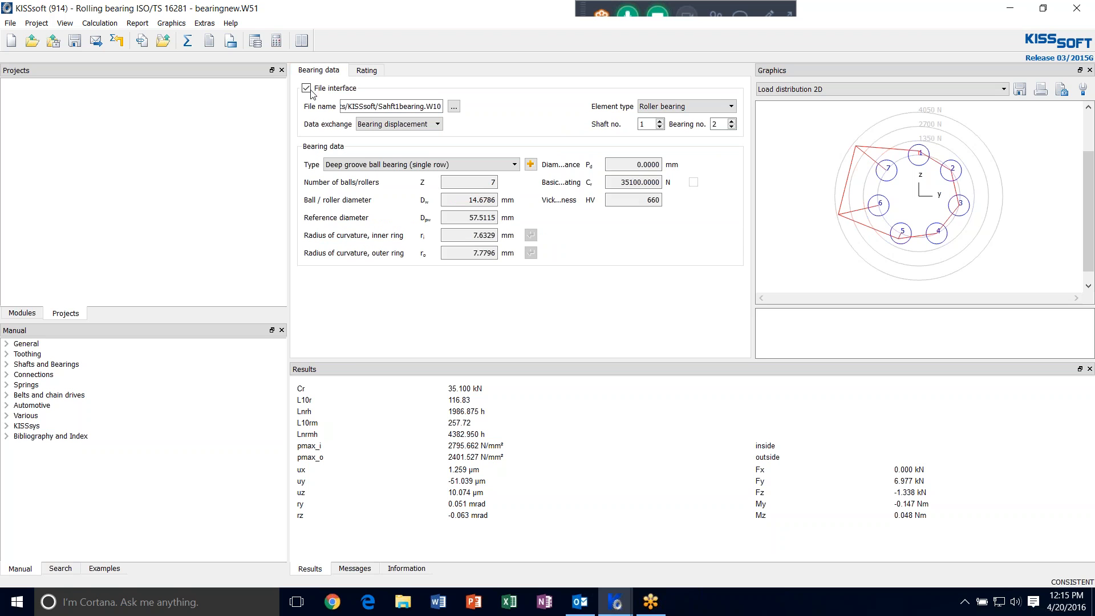